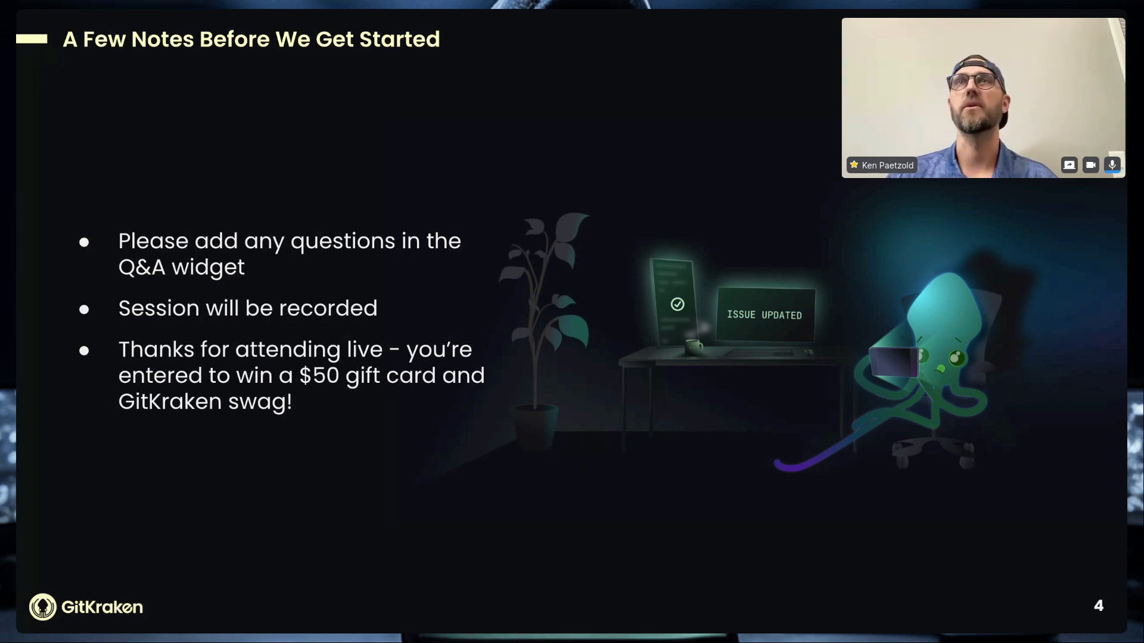
key(Right)
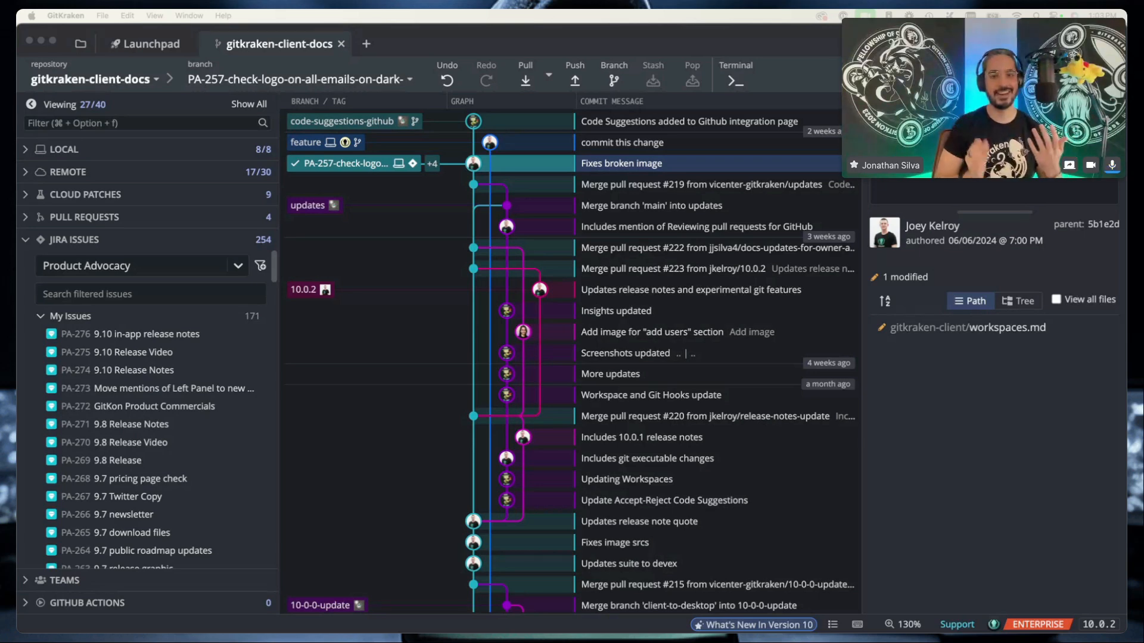
Open the preferences and view the connection status of the Jira Cloud integration.
click(880, 459)
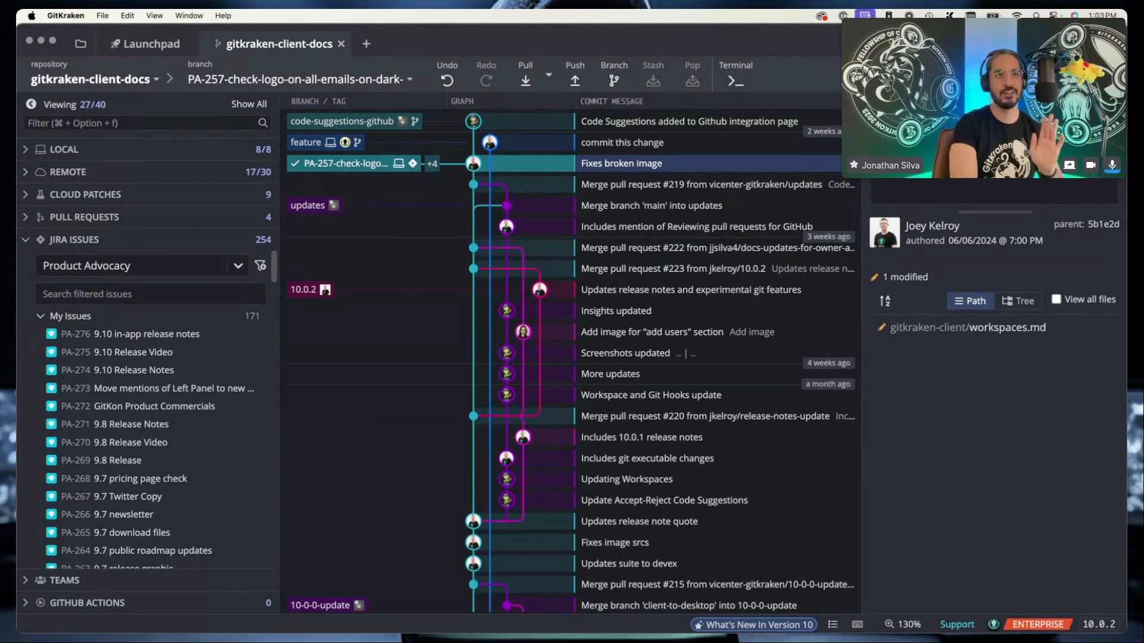
key(super+comma)
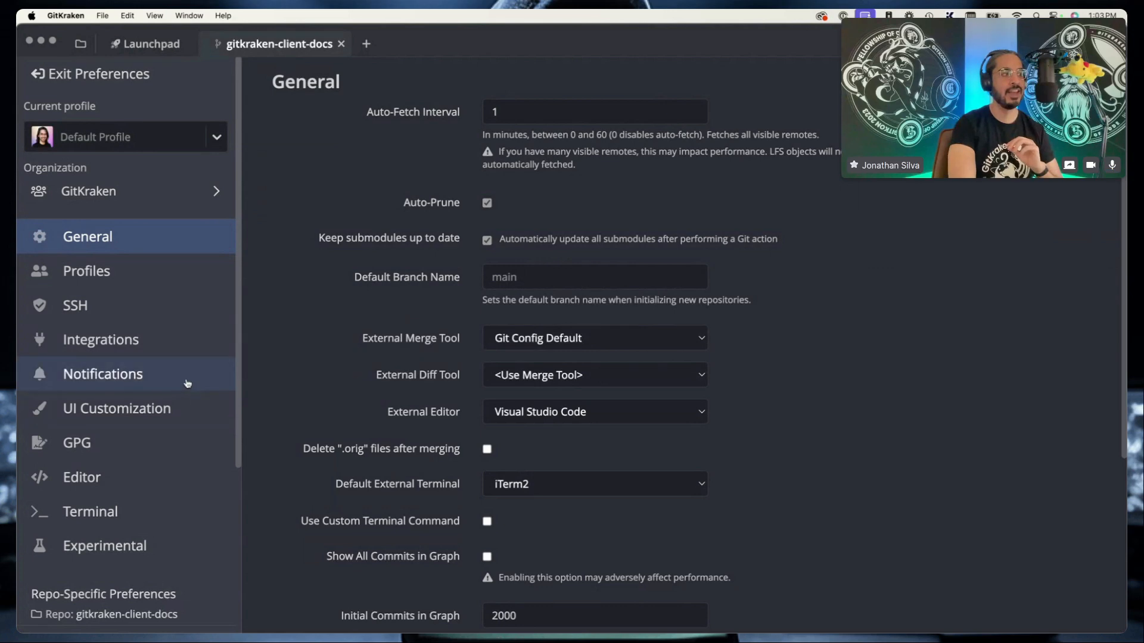
click(157, 340)
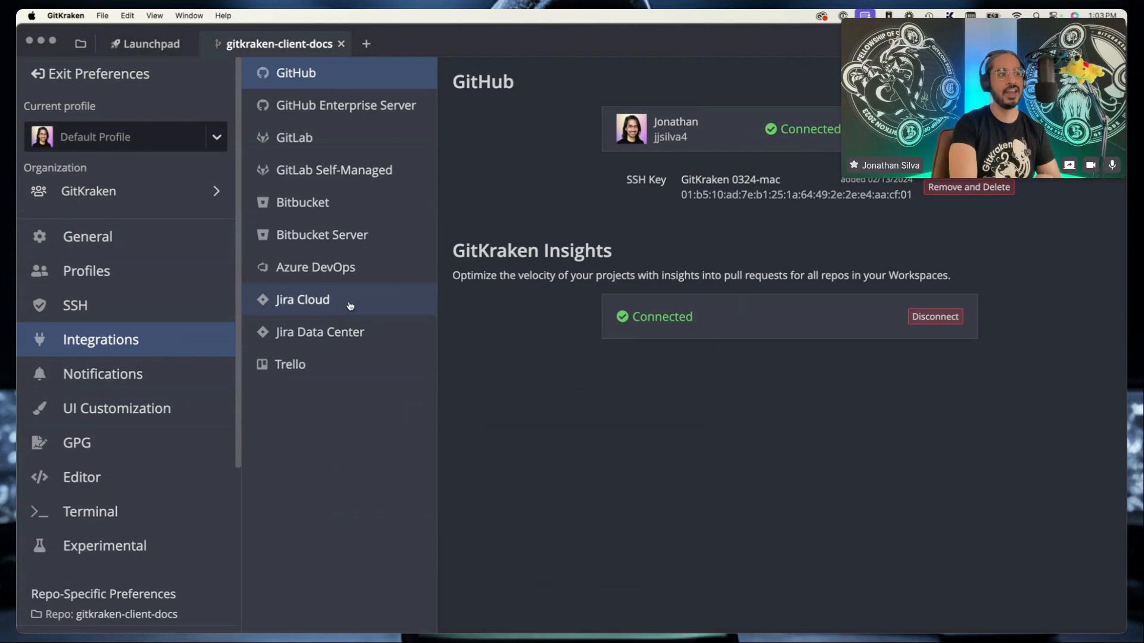
click(350, 306)
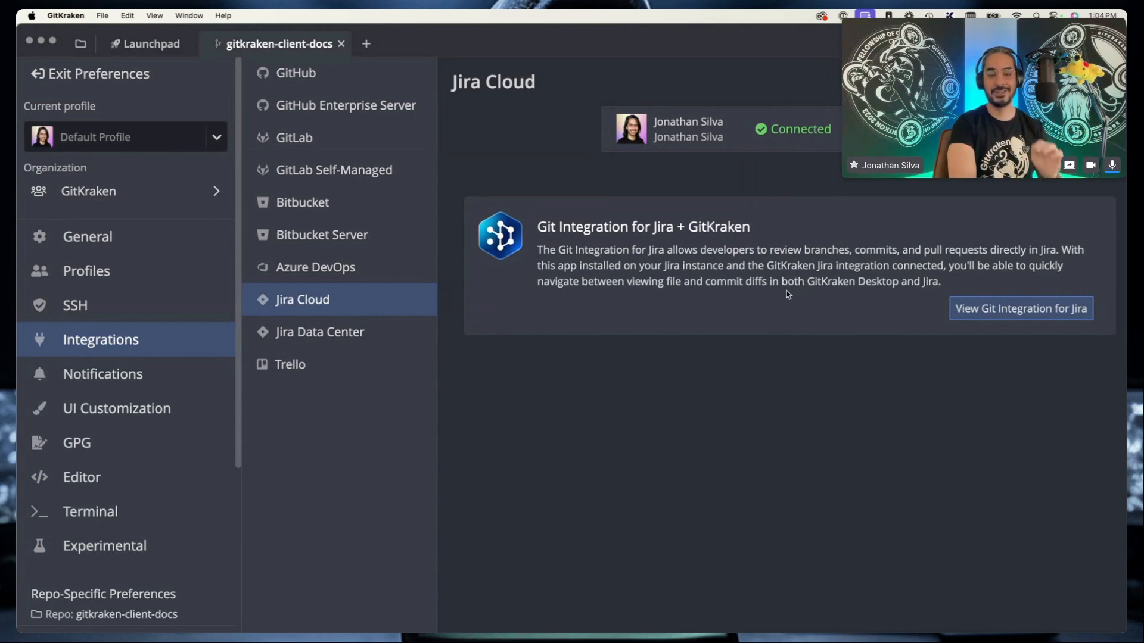
Review the issue tracker choices and the default setting for the gitkraken-client-docs repository, and exit the preferences.
scroll(158, 355, down, 5)
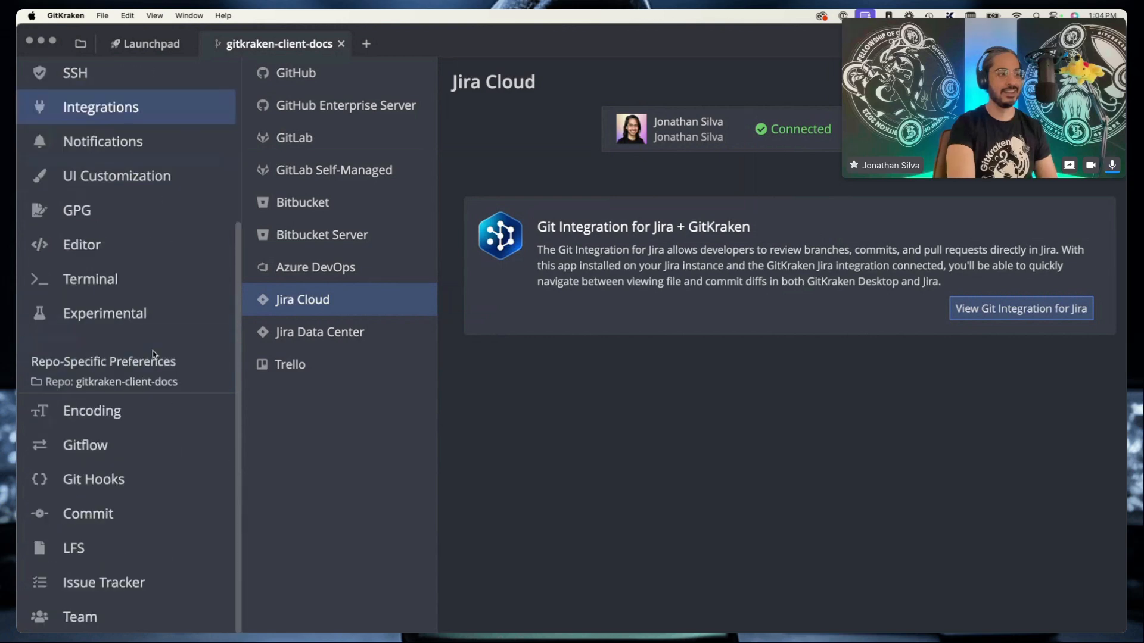
click(132, 589)
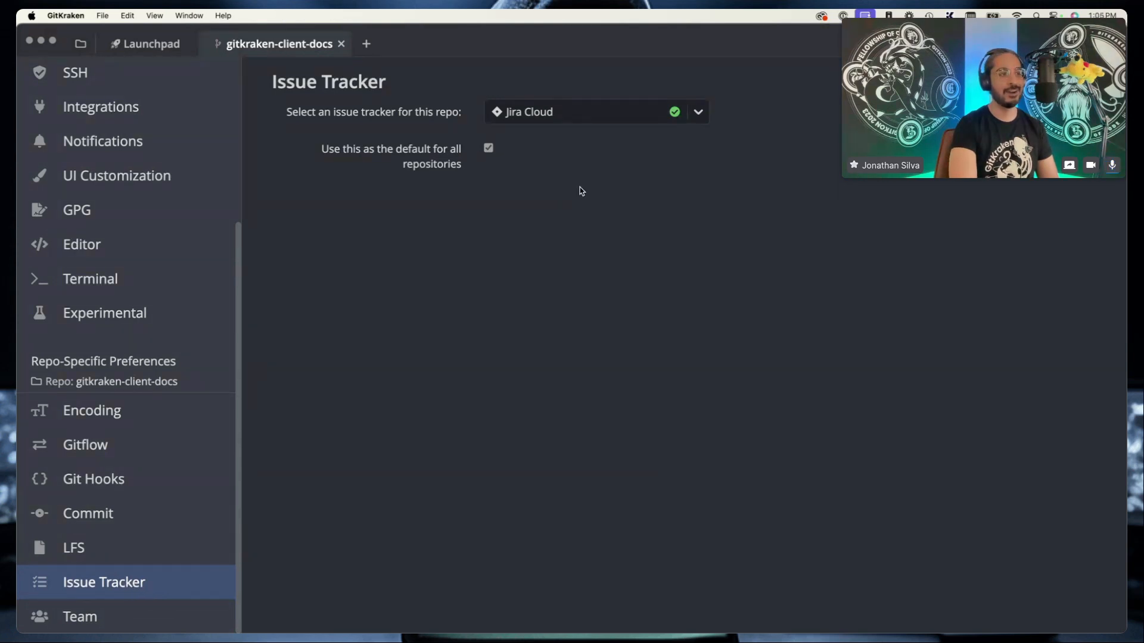
click(698, 116)
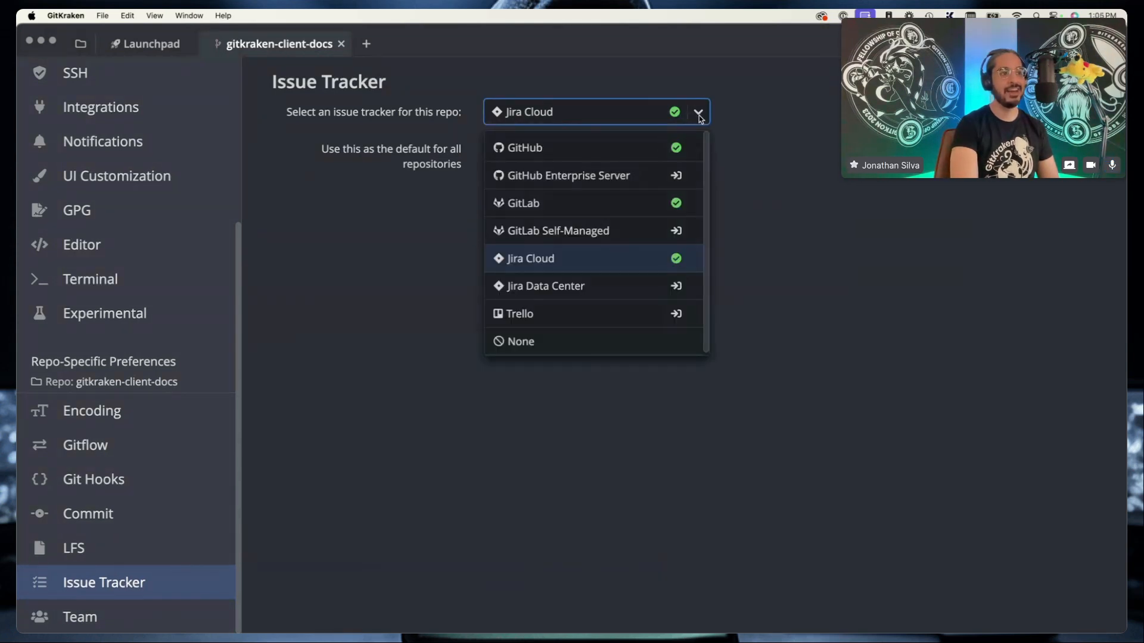
click(760, 183)
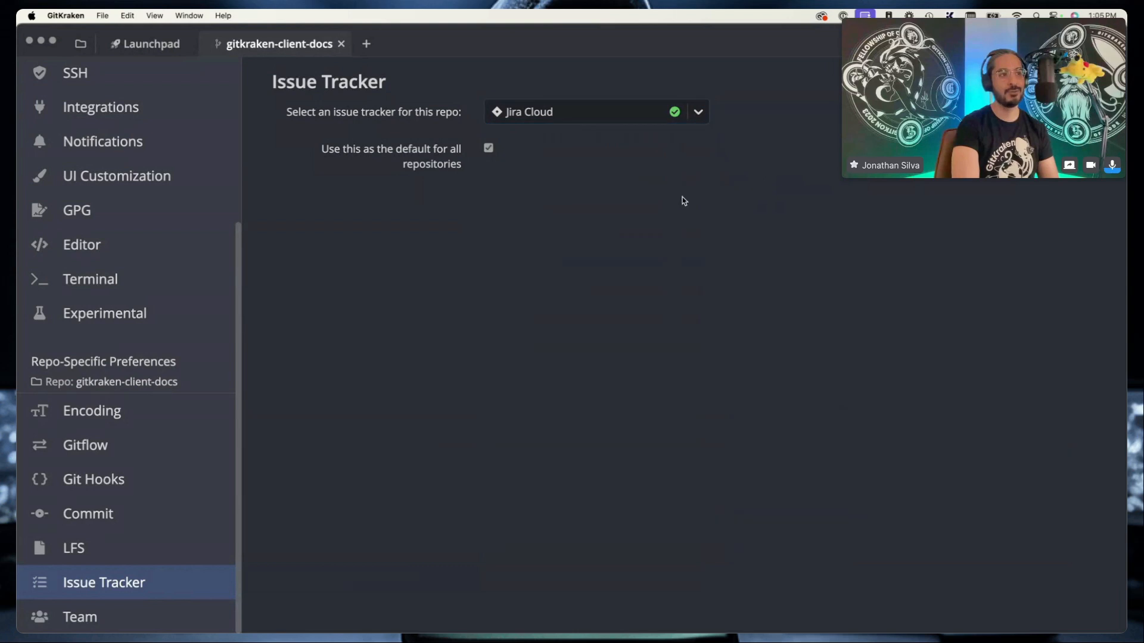
click(489, 149)
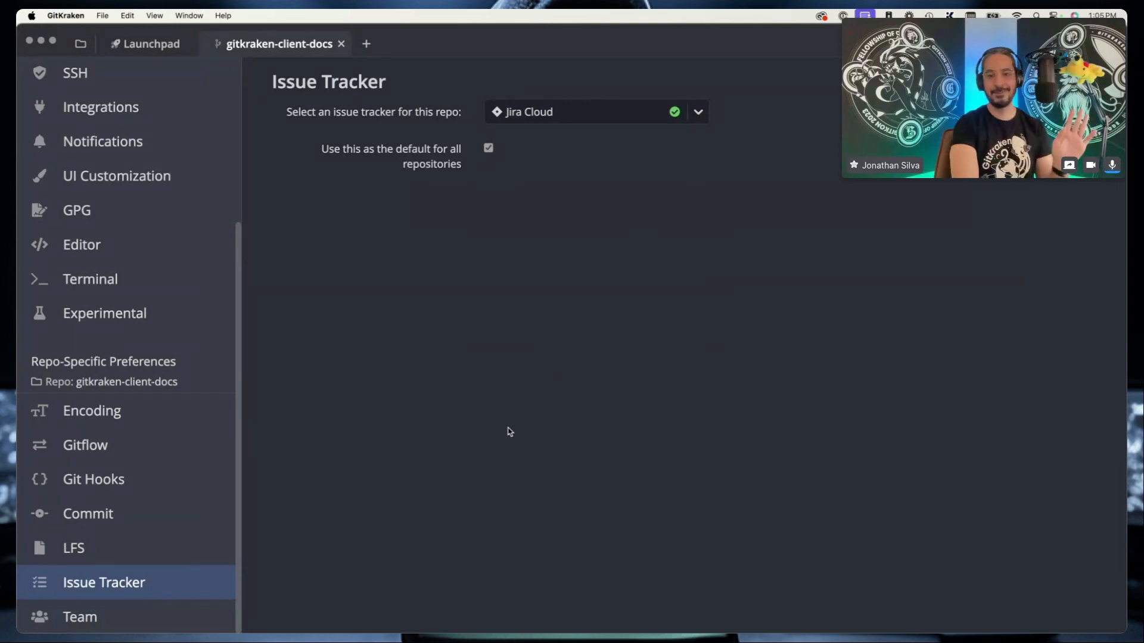
scroll(172, 335, up, 5)
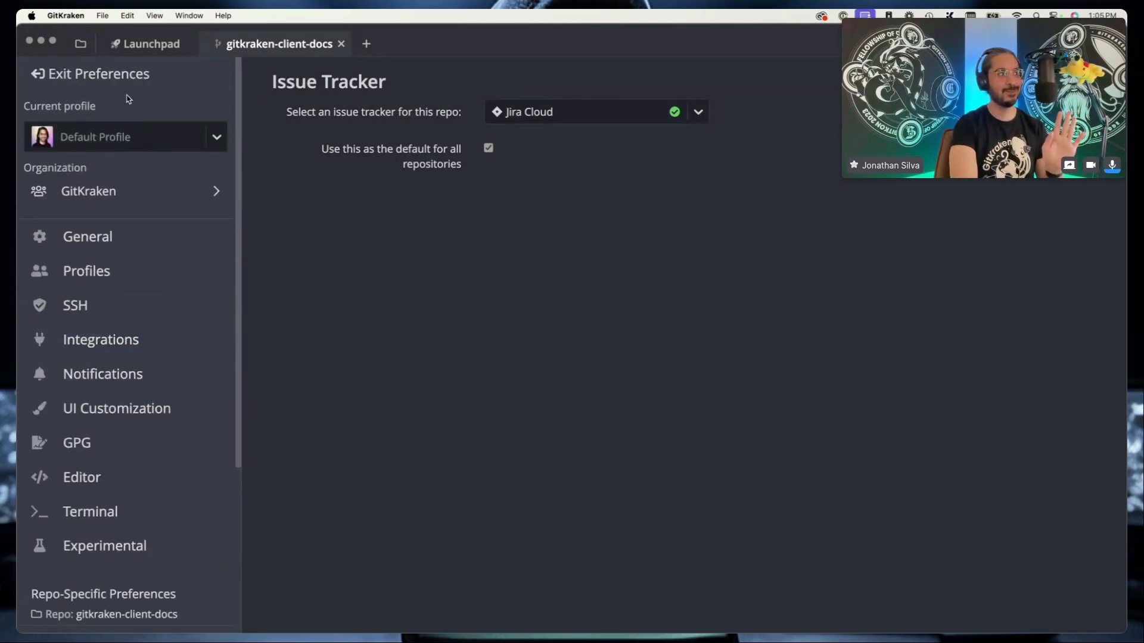
click(119, 75)
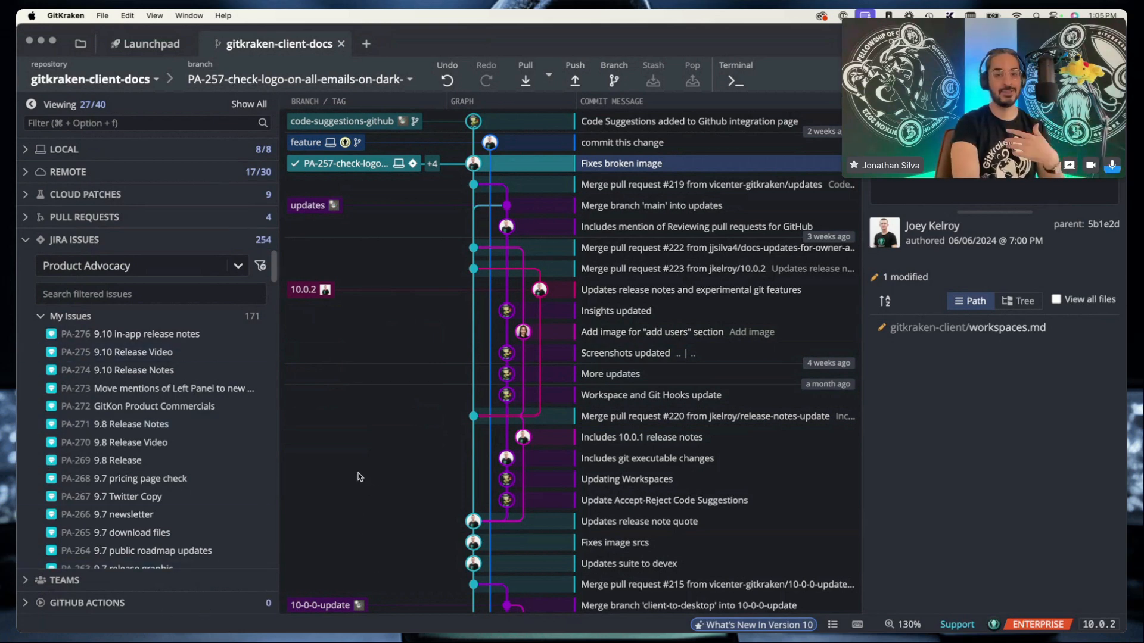
Browse the Jira projects offered for the issue list, looking up "mark", and keep Product Advocacy as the project.
click(240, 270)
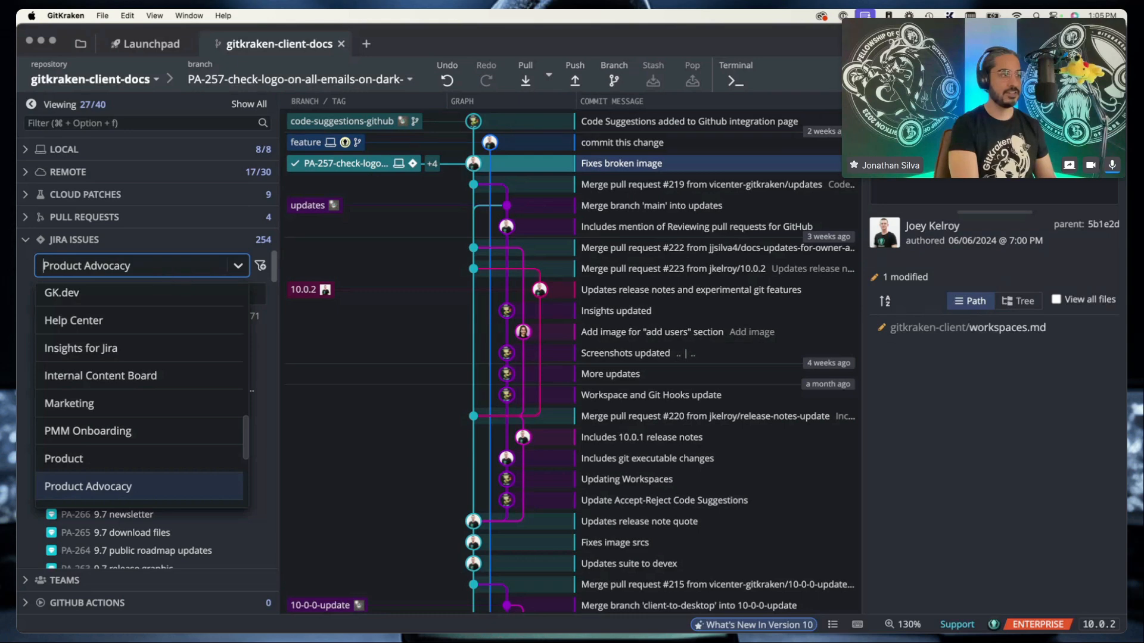
text(mark)
key(BackSpace)
key(BackSpace)
key(BackSpace)
key(BackSpace)
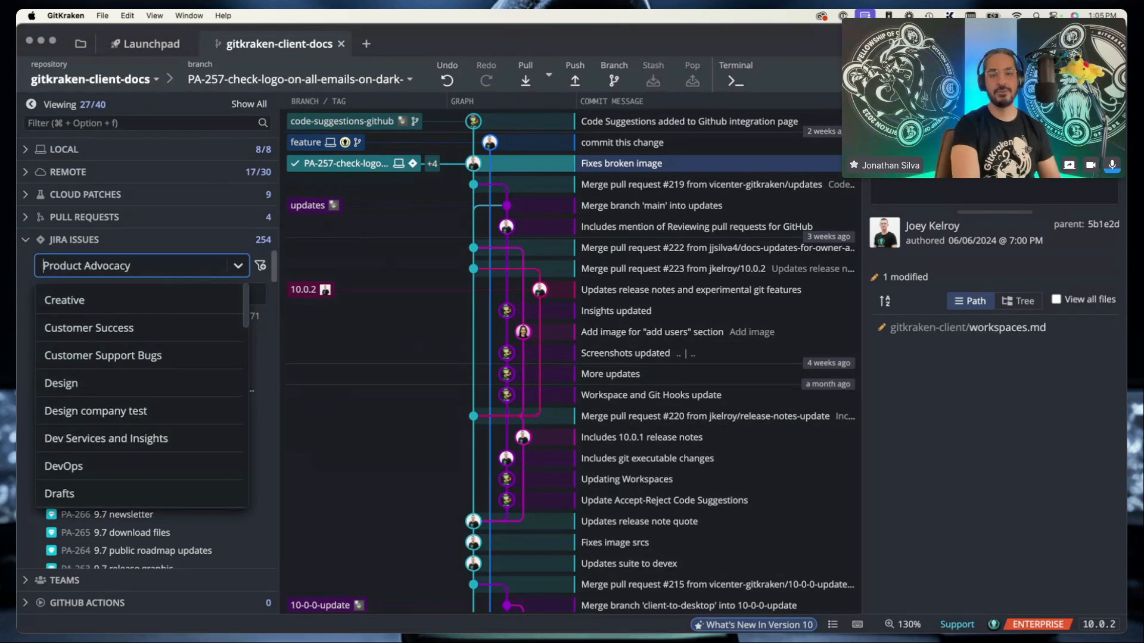
key(Escape)
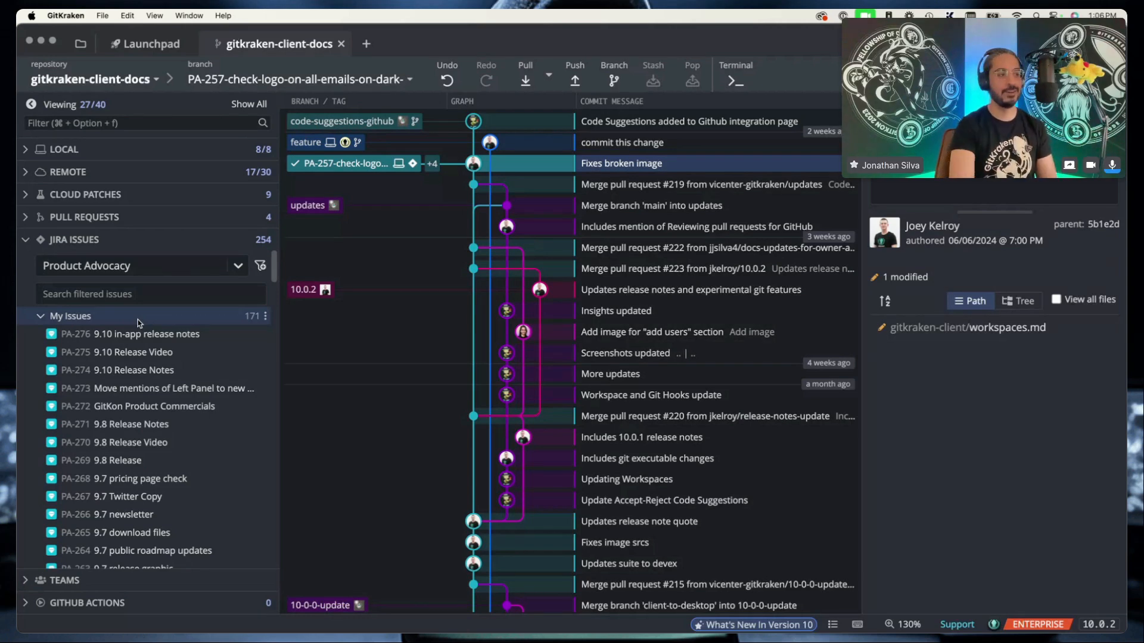
Start a new Jira filter named "Jira demo" and append an "and assignee" clause to its Product Advocacy query.
click(260, 267)
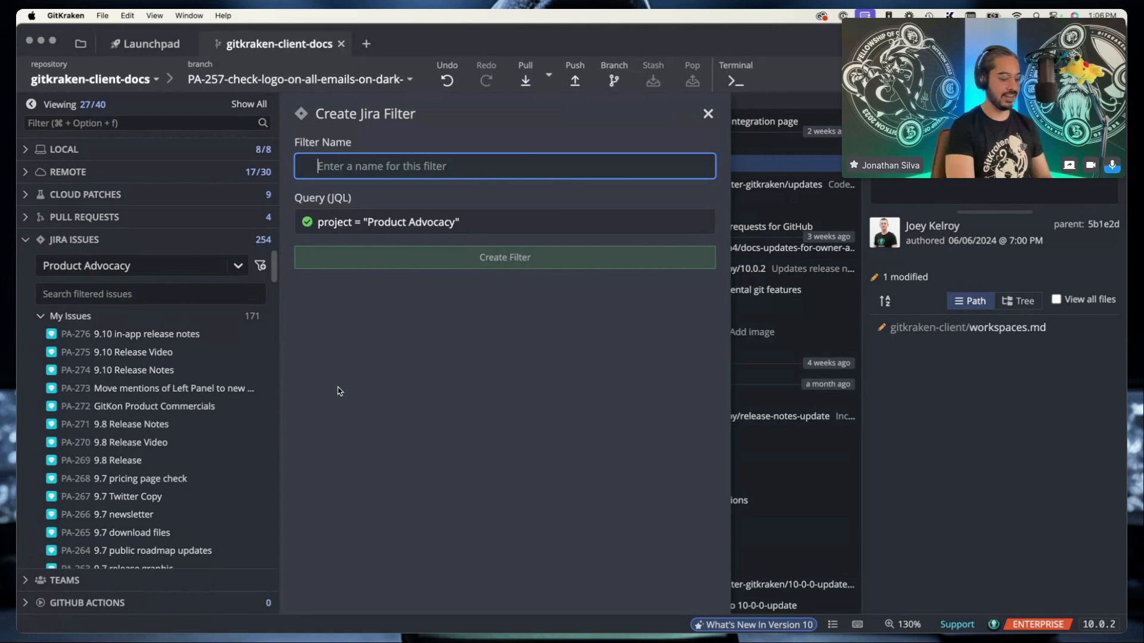
text(Jira demo)
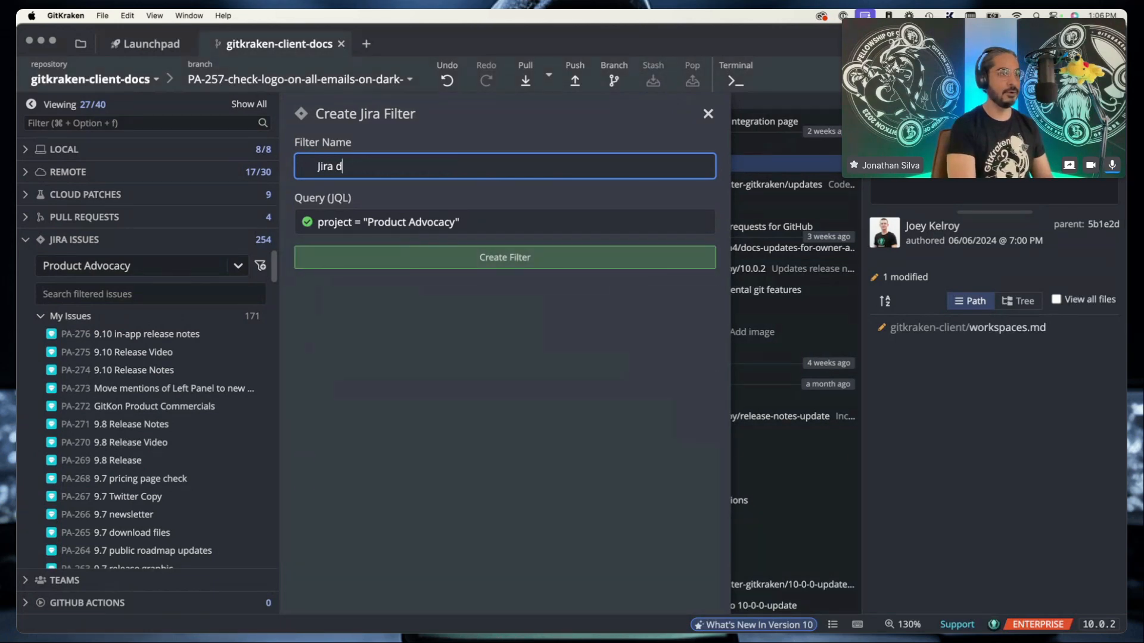
click(505, 225)
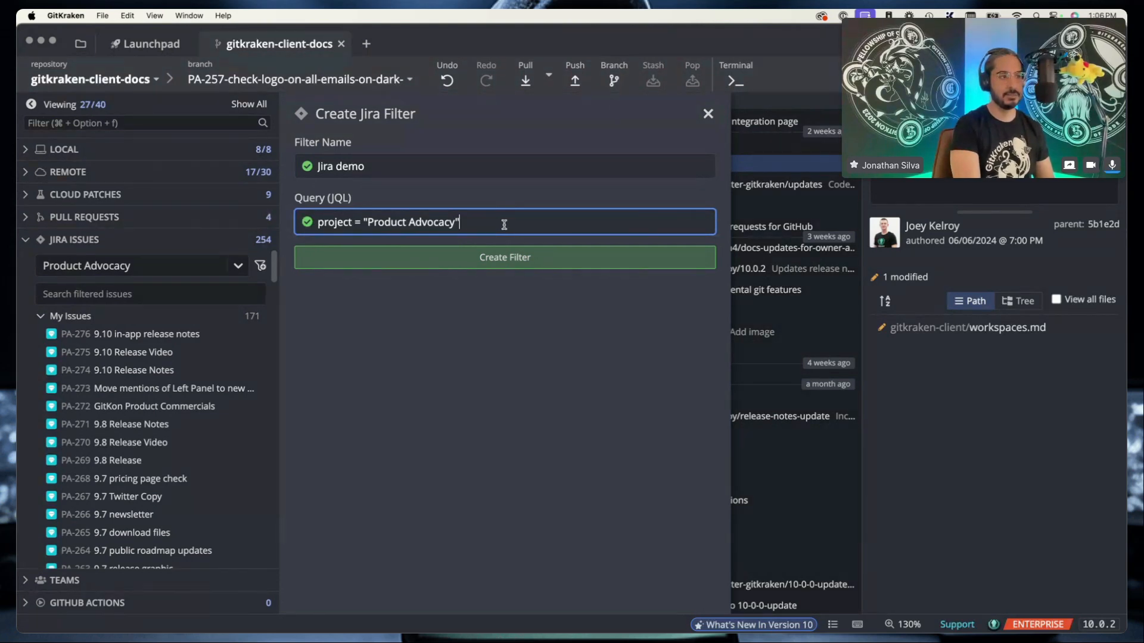
text(and)
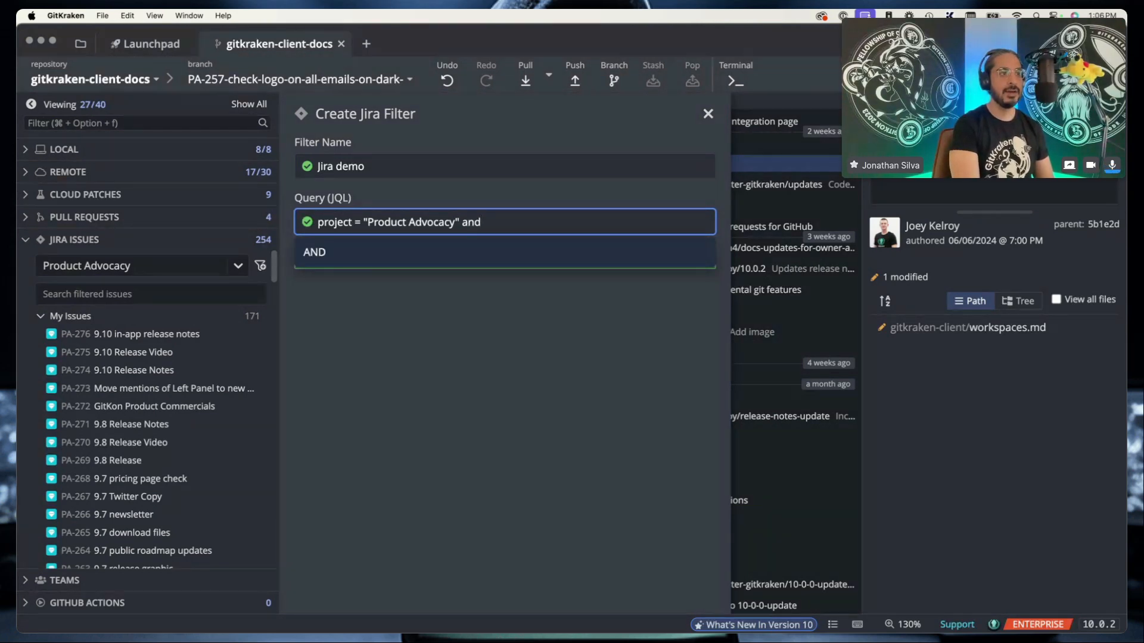
text( assi)
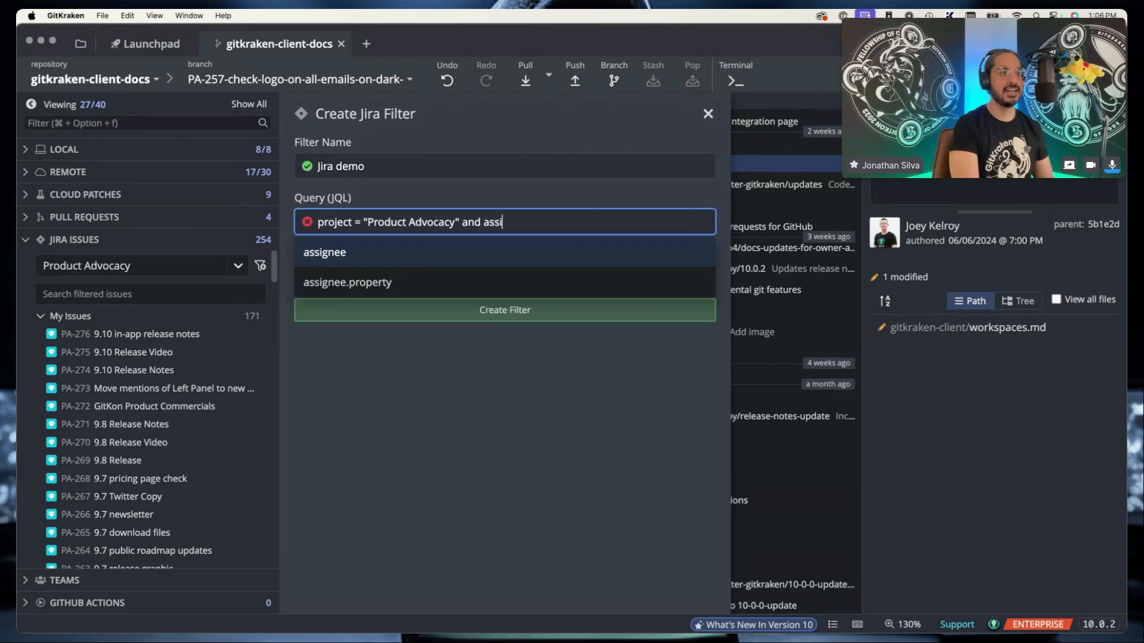
text(gnee)
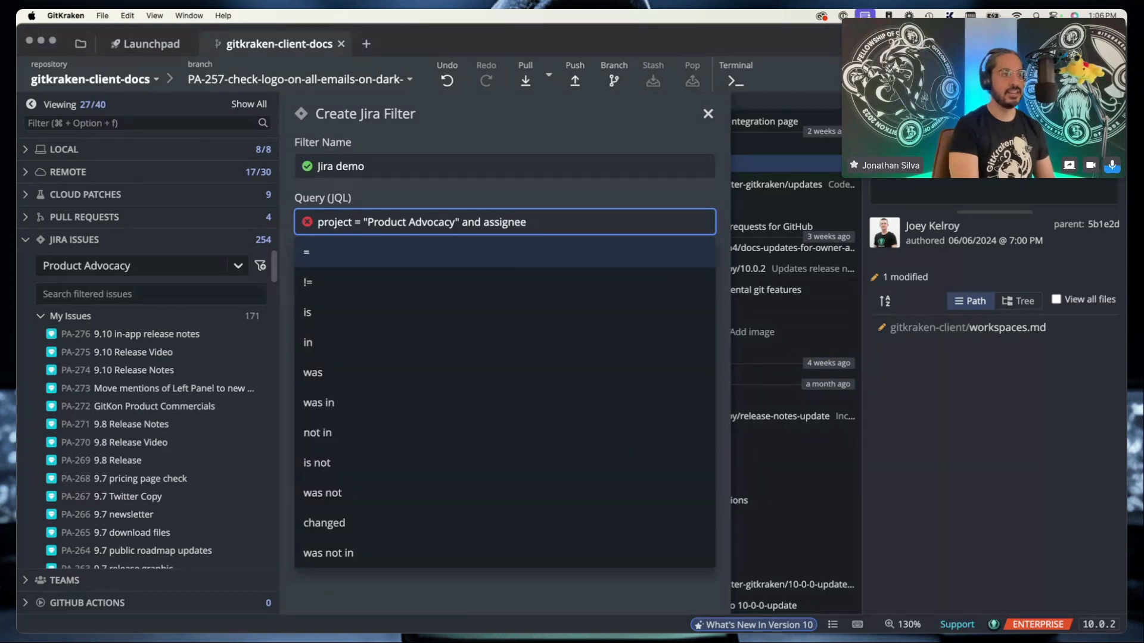
Complete the query's assignee condition with "is not EMPTY" and create the filter.
key(Down)
key(Down)
key(Down)
key(Down)
key(Down)
key(Down)
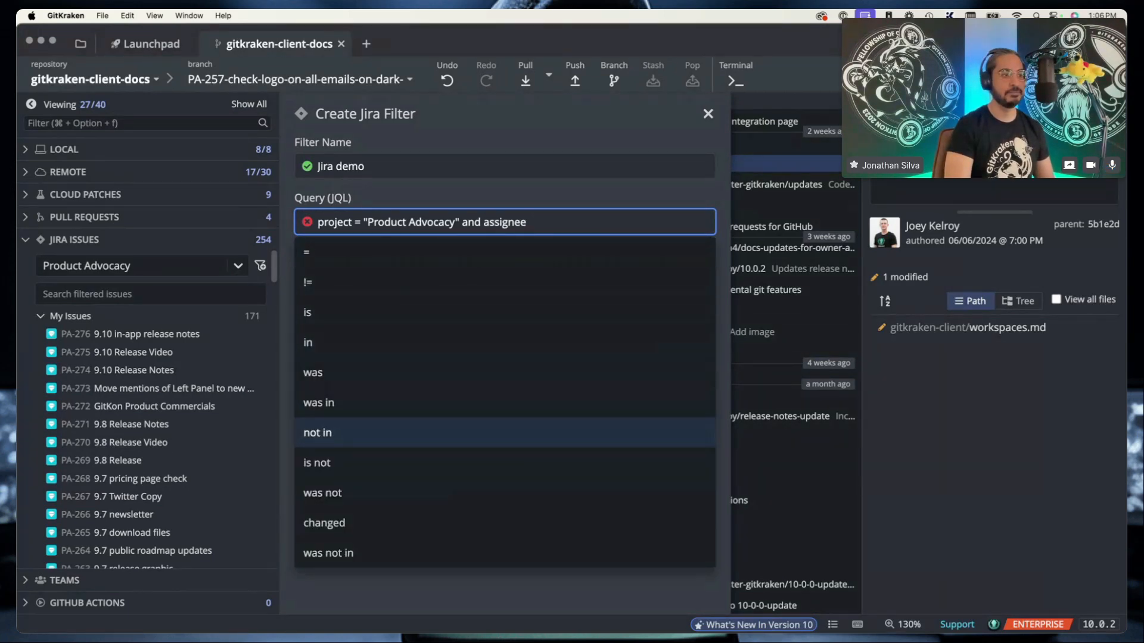
key(Down)
key(Return)
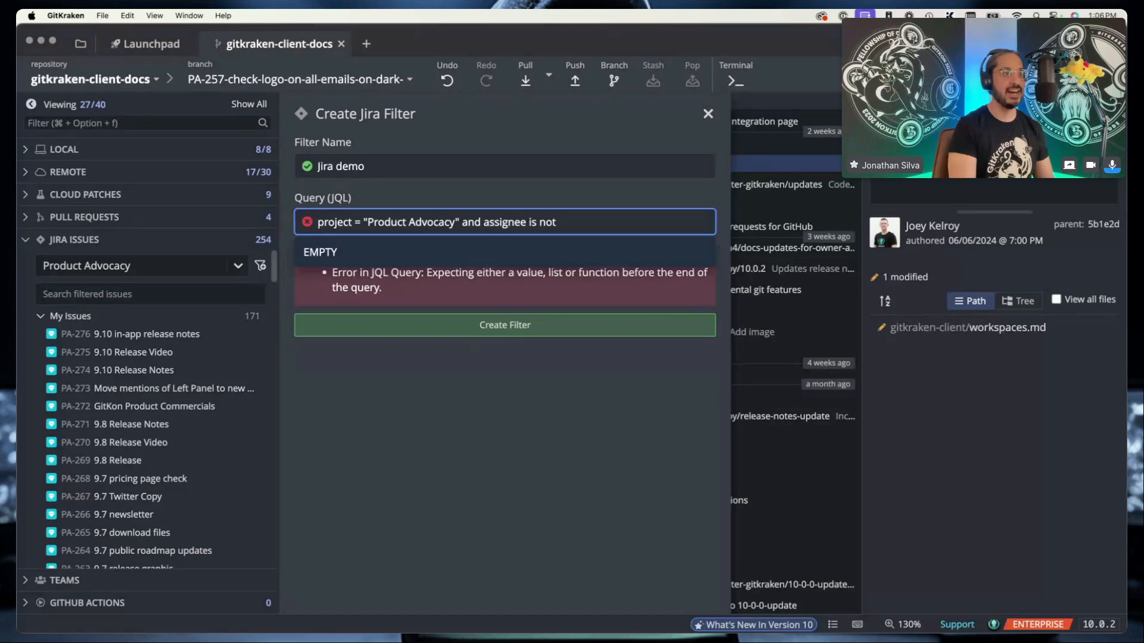
click(467, 248)
click(495, 407)
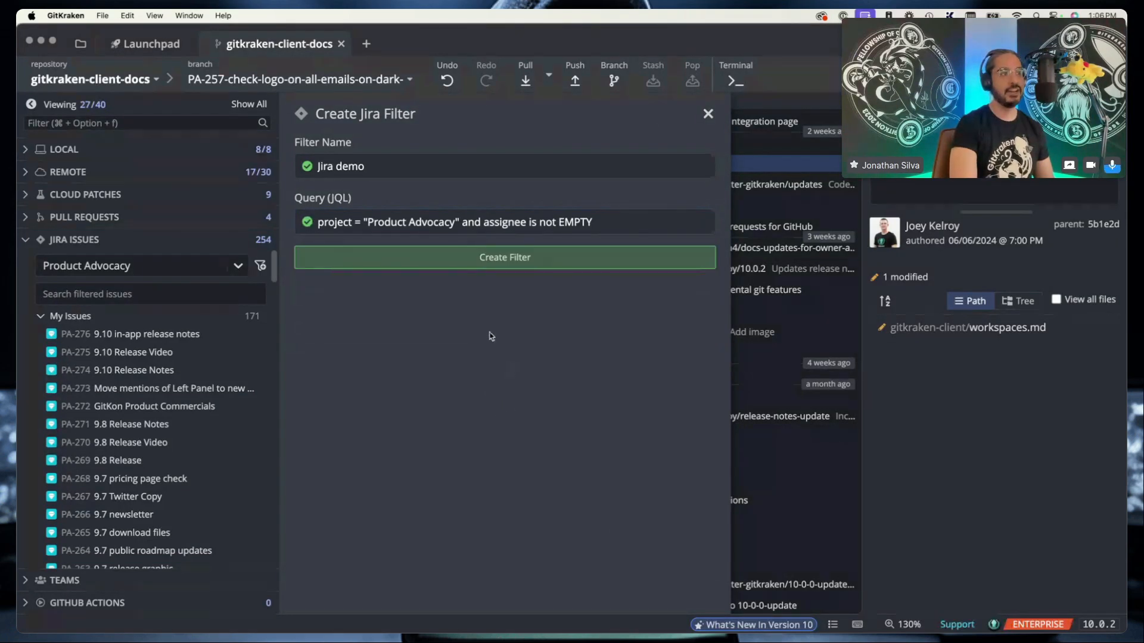
click(563, 256)
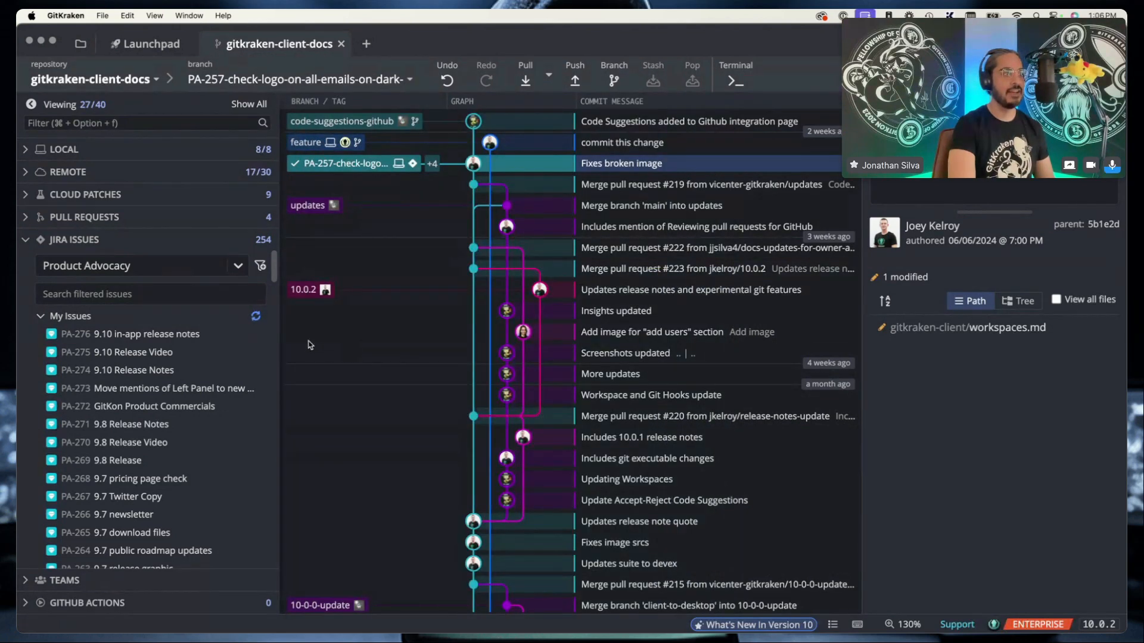
Collapse the My Issues group to look at the Jira filters beneath it, and expand it again.
click(40, 320)
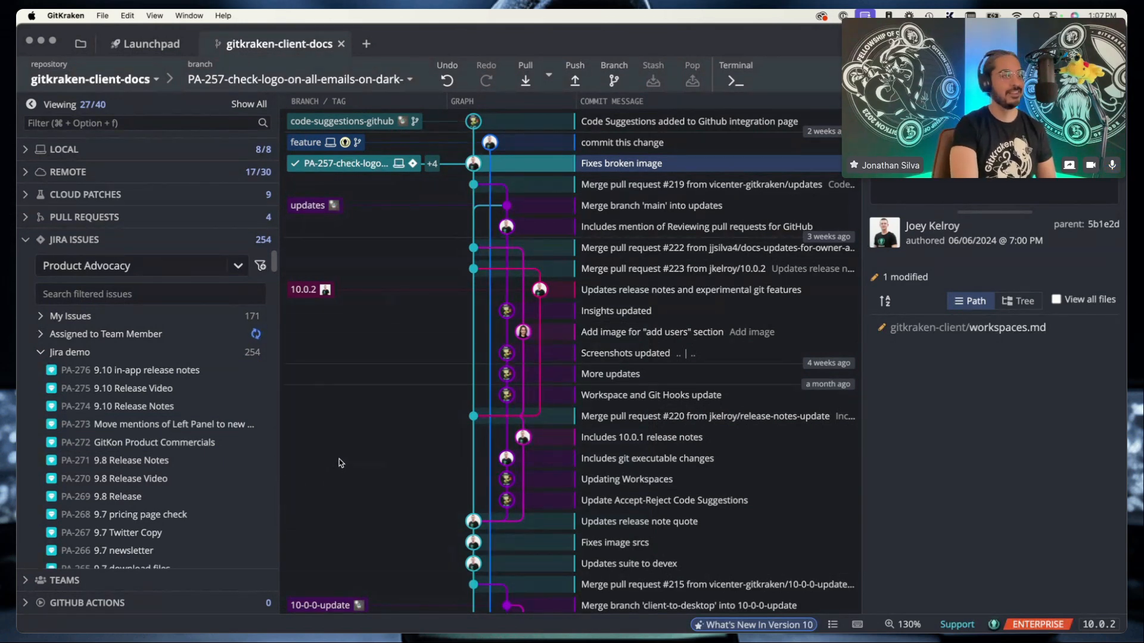
click(254, 317)
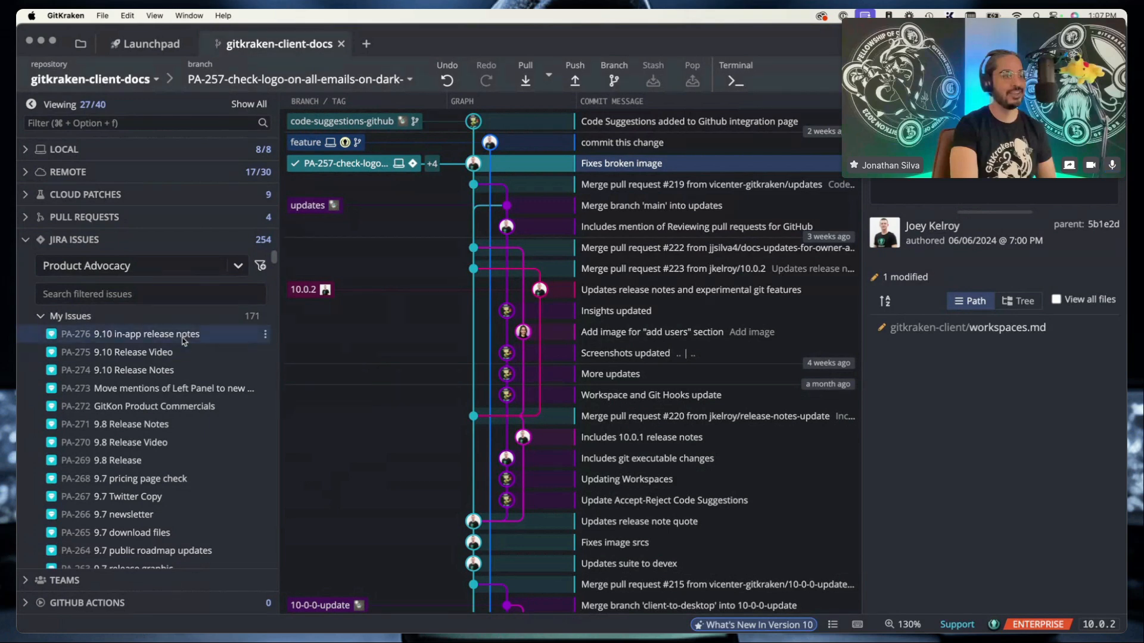
Open the PA-275 "9.10 Release Video" issue and look at its description editor, closing it without edits.
mouse_move(182, 338)
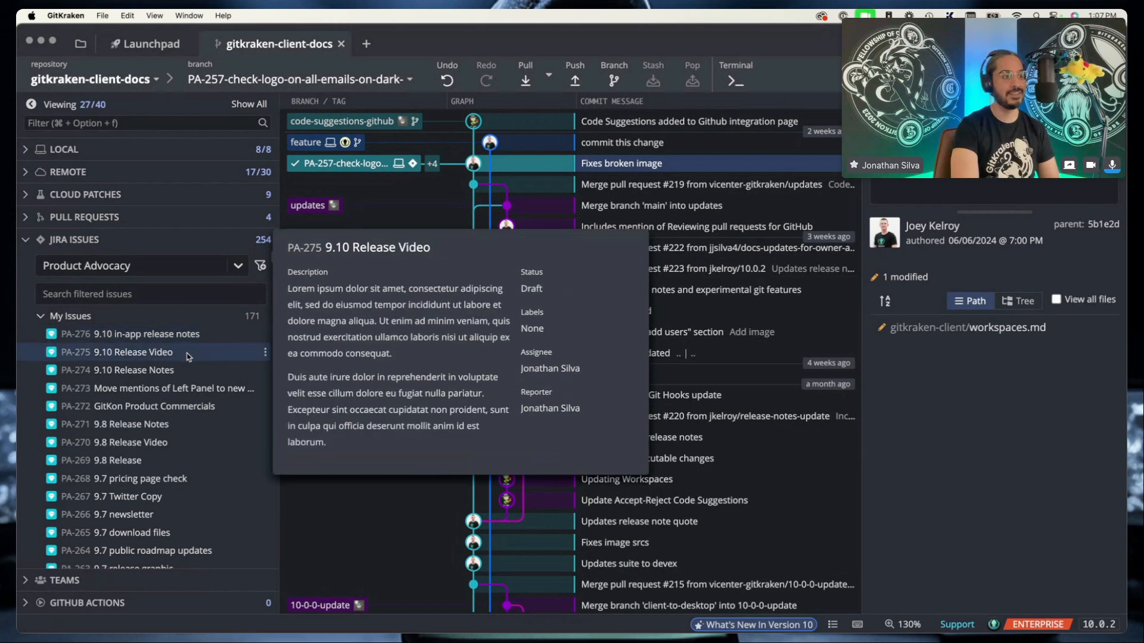
click(188, 356)
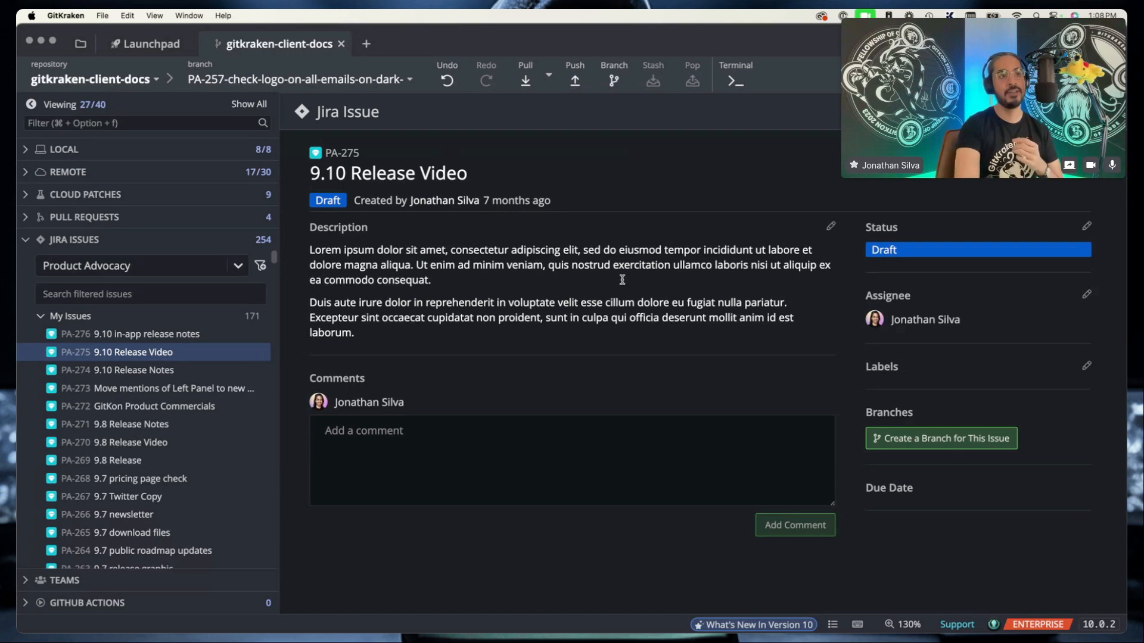
click(830, 226)
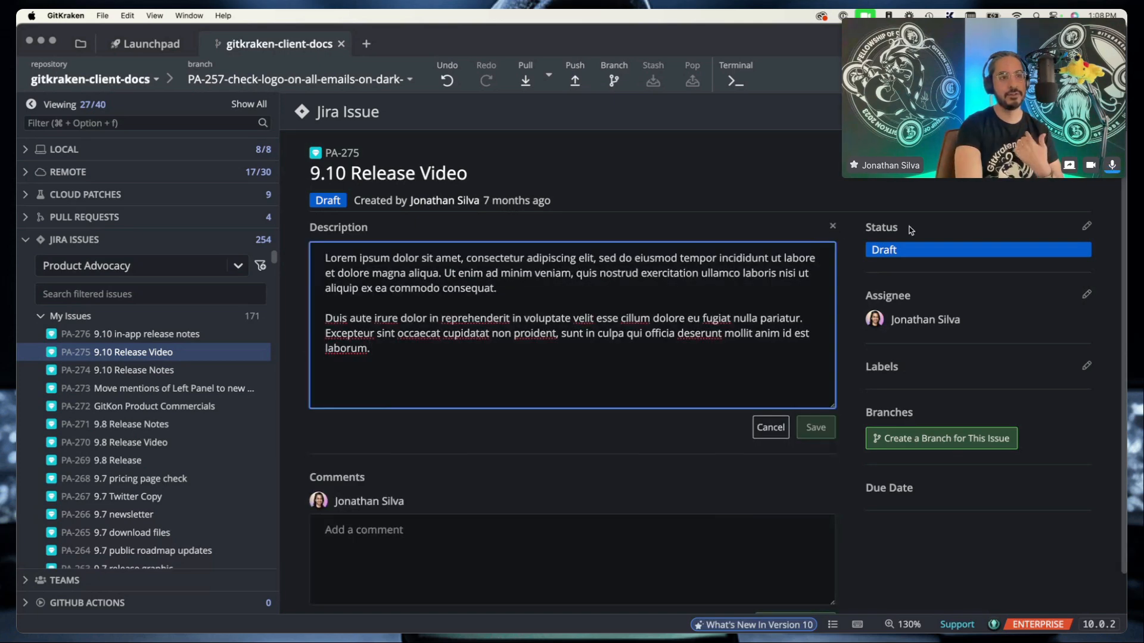
click(832, 226)
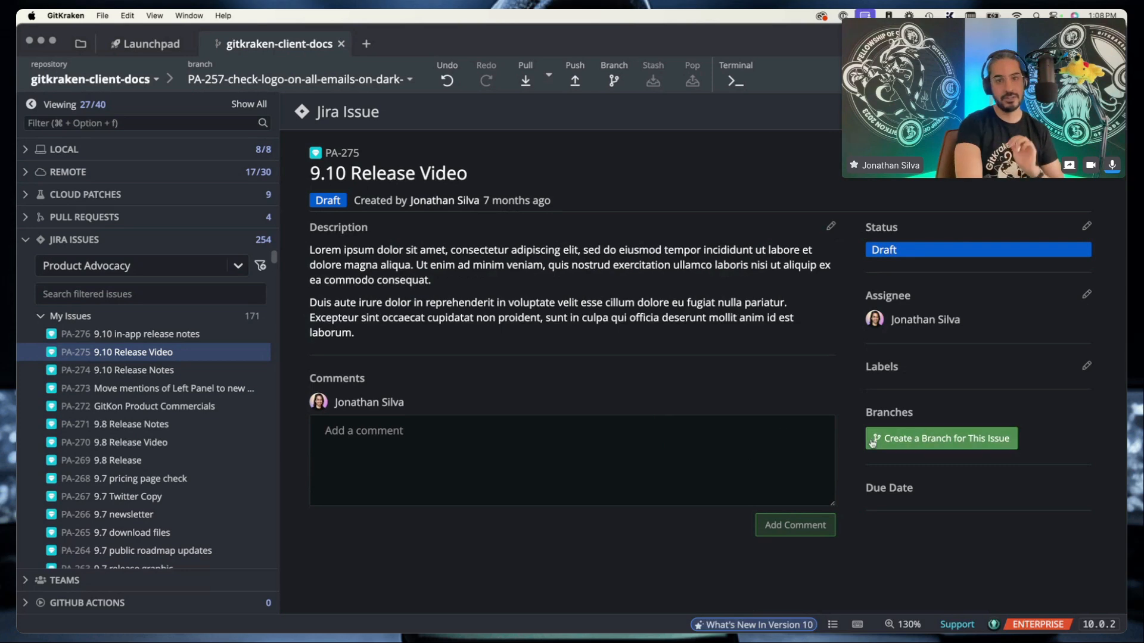
Create the branch PA-275-910-release-video for the PA-275 issue, based on main.
click(937, 444)
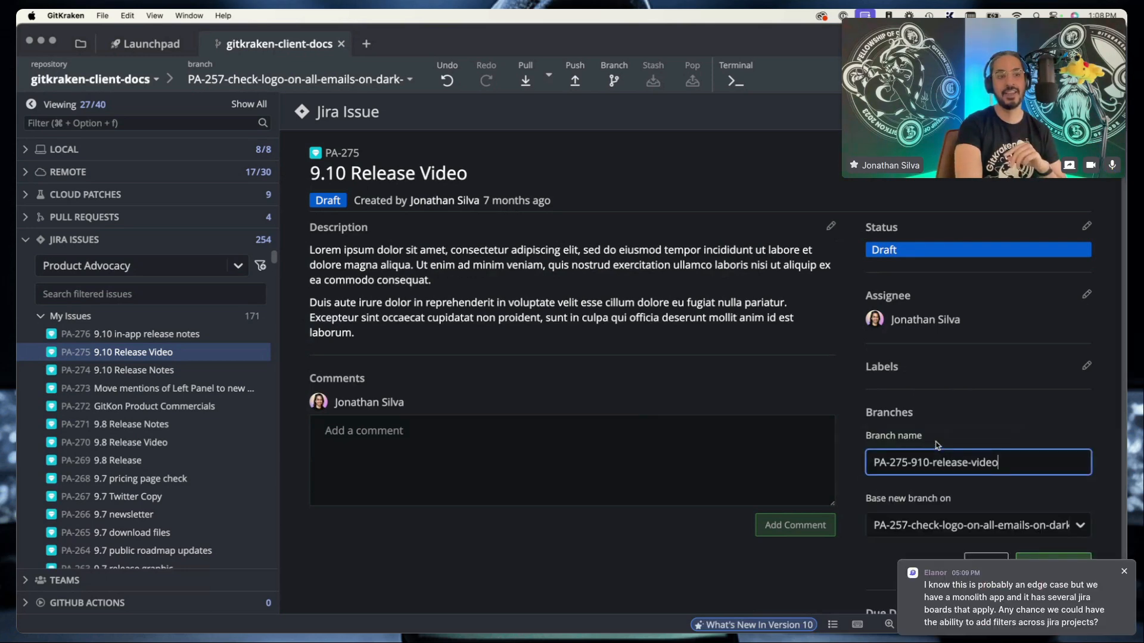
scroll(963, 401, down, 1)
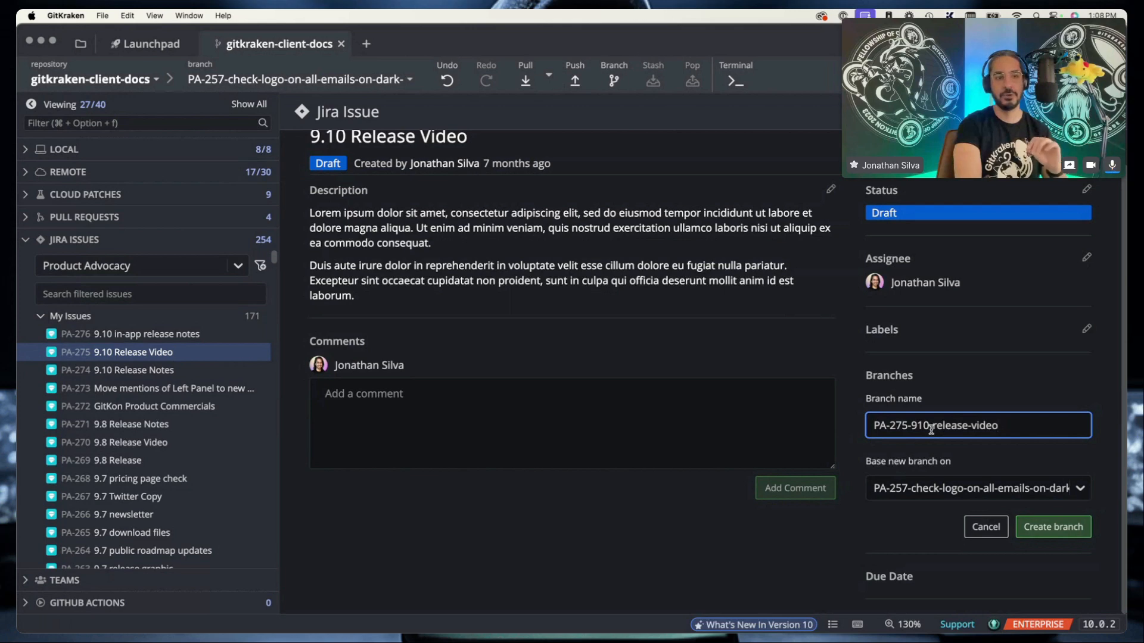
click(1078, 494)
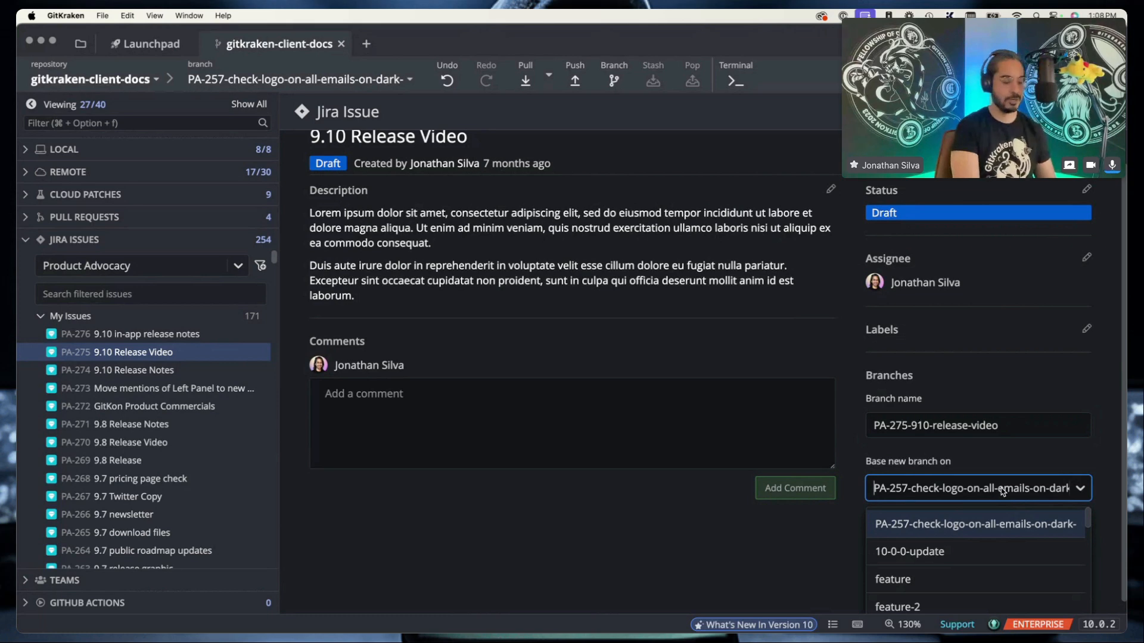
text(main)
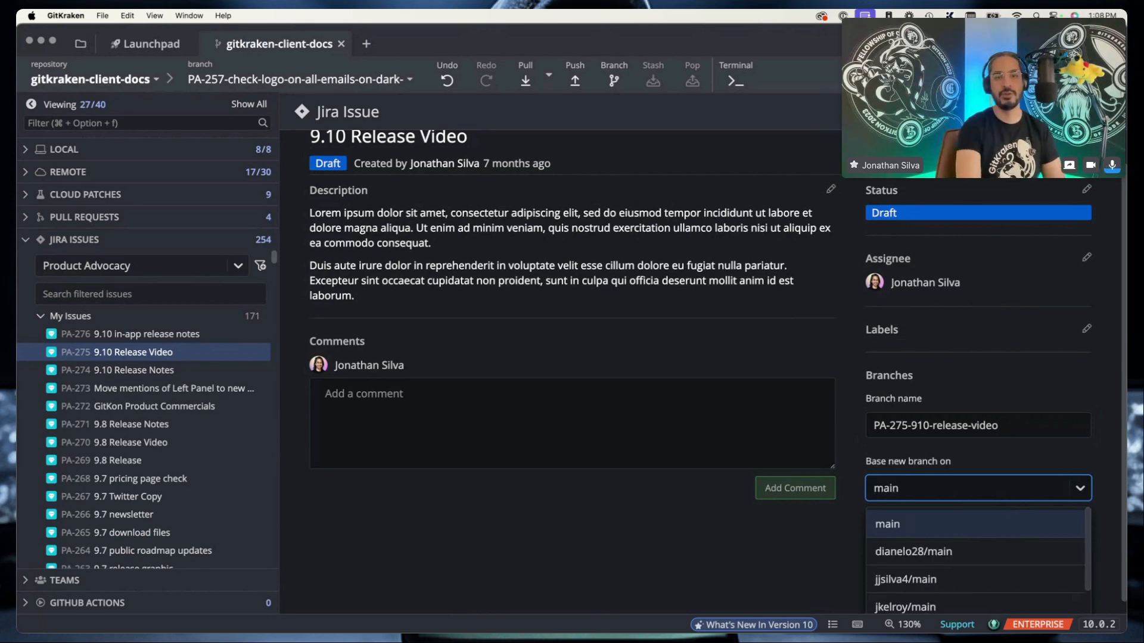
click(989, 524)
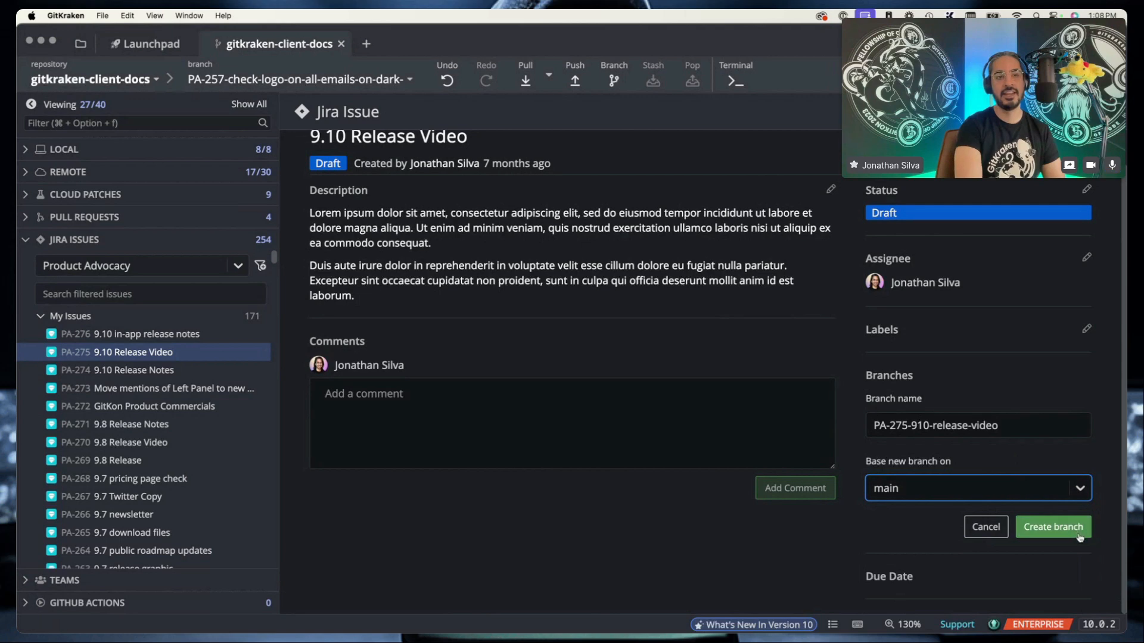
click(1077, 535)
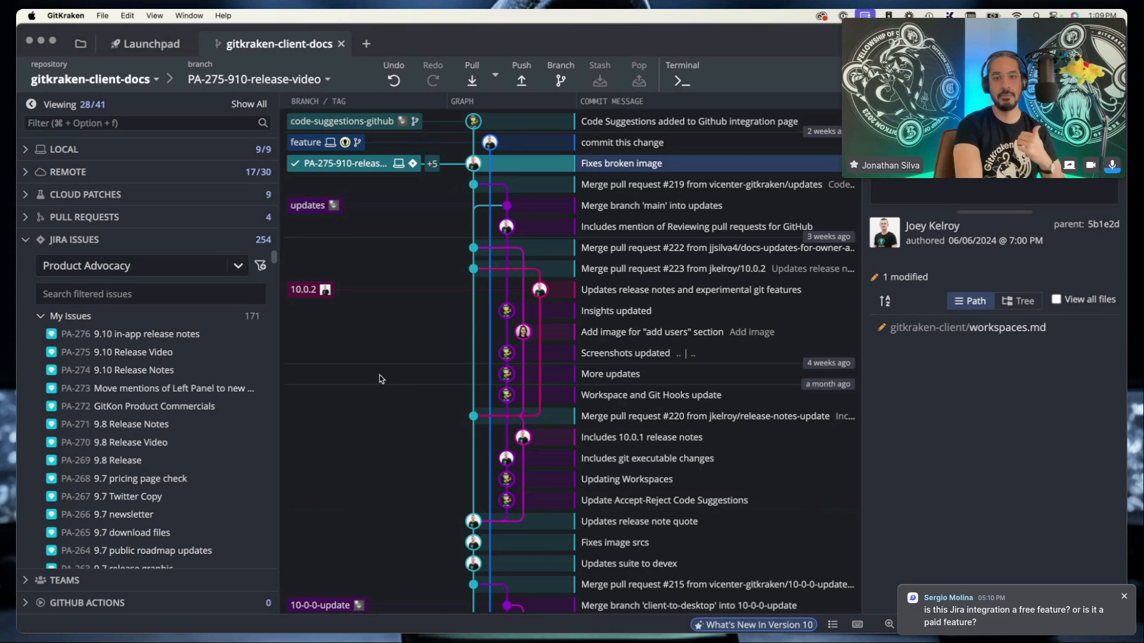
Open Launchpad, close and reopen it, and look through its pull requests and its Jira issues for Product Advocacy.
click(138, 44)
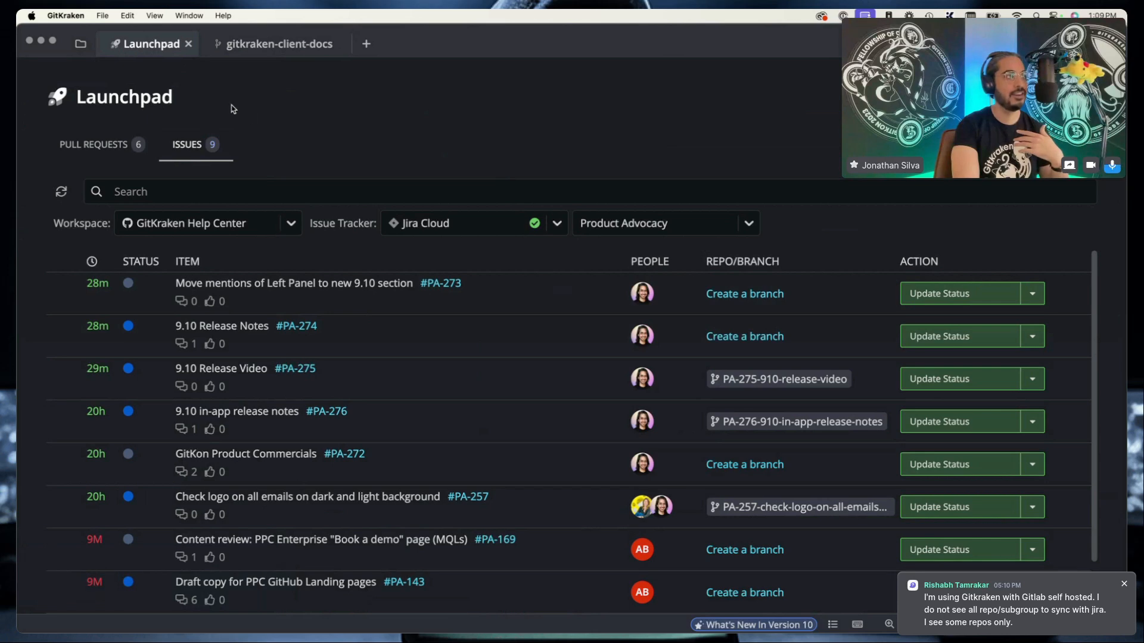
click(188, 43)
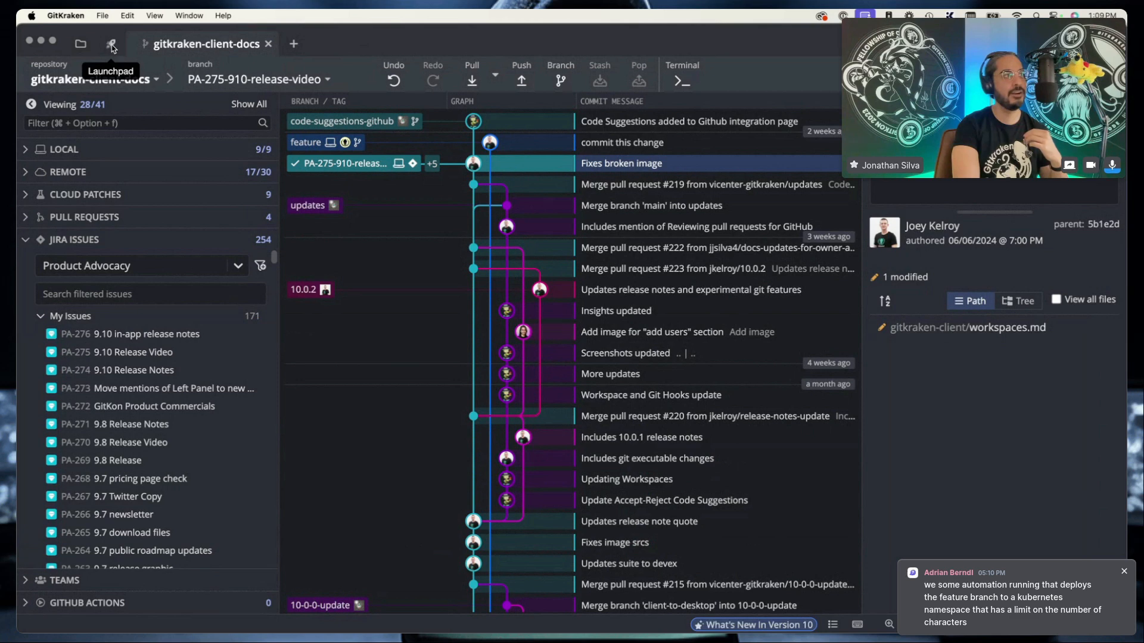
click(111, 44)
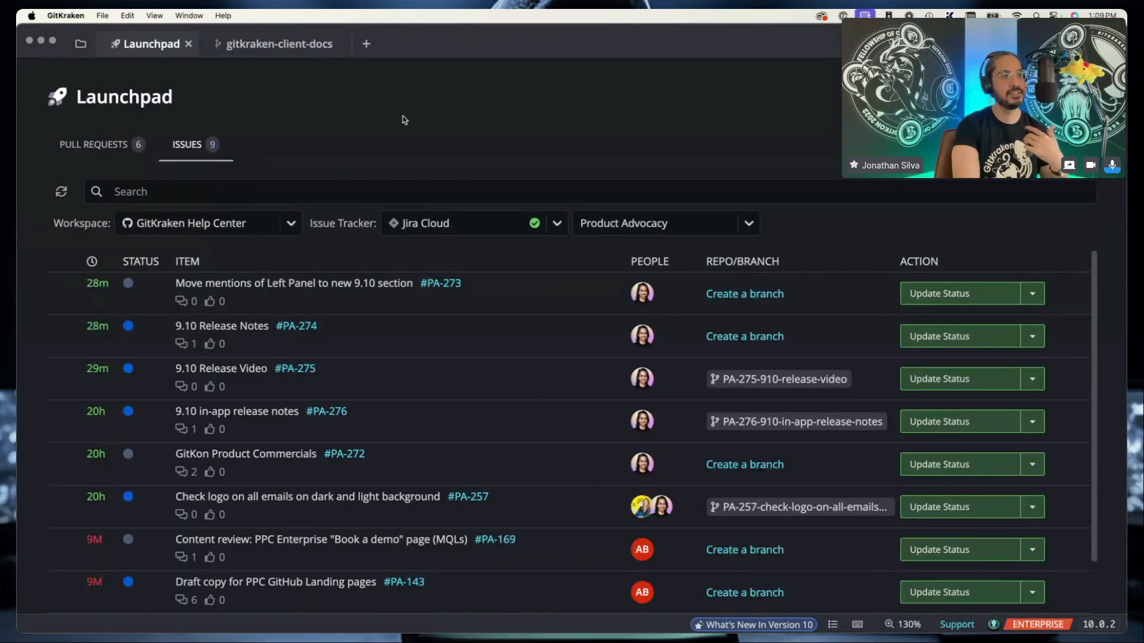
click(117, 149)
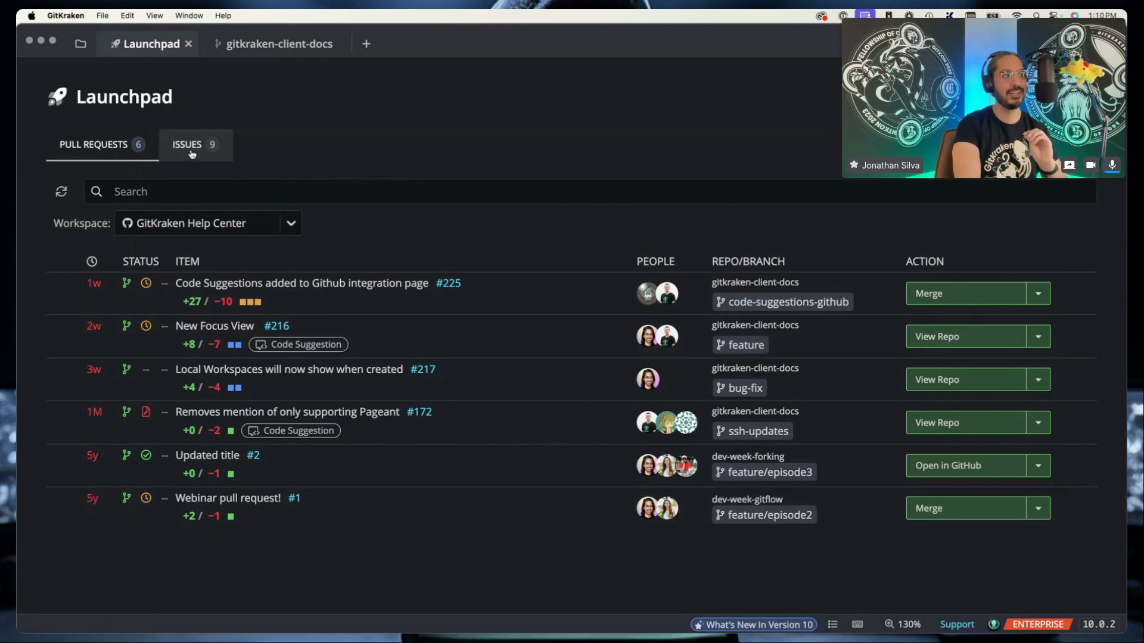
click(191, 155)
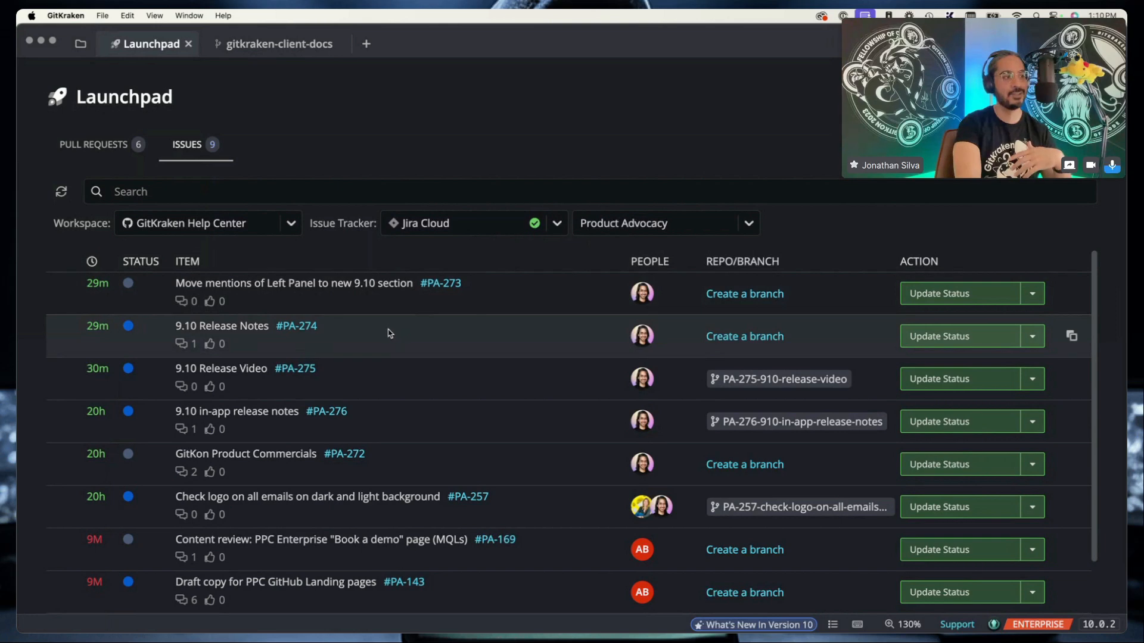
scroll(393, 343, down, 2)
scroll(393, 351, up, 2)
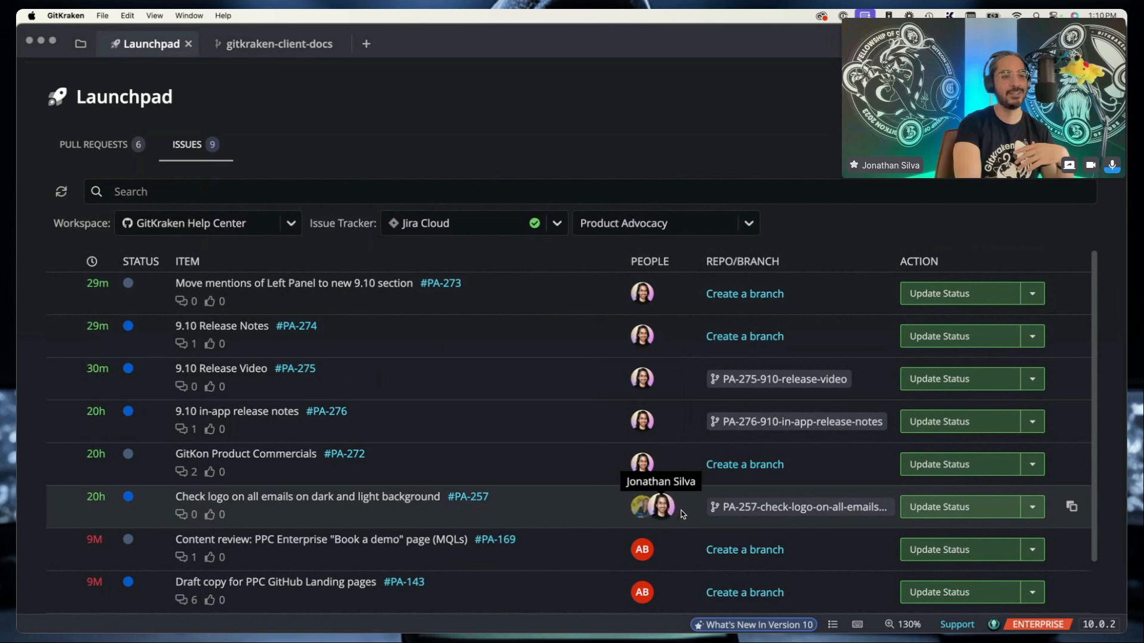
Check out the branch linked to issue PA-257 from the Launchpad issues list and return to Launchpad.
click(755, 508)
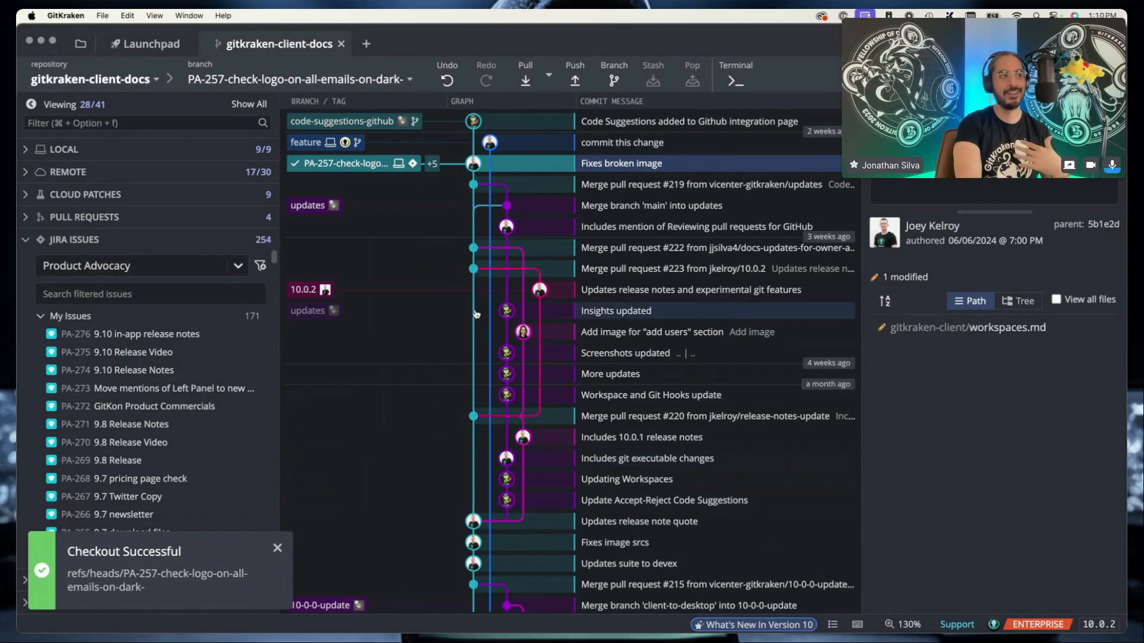
click(156, 45)
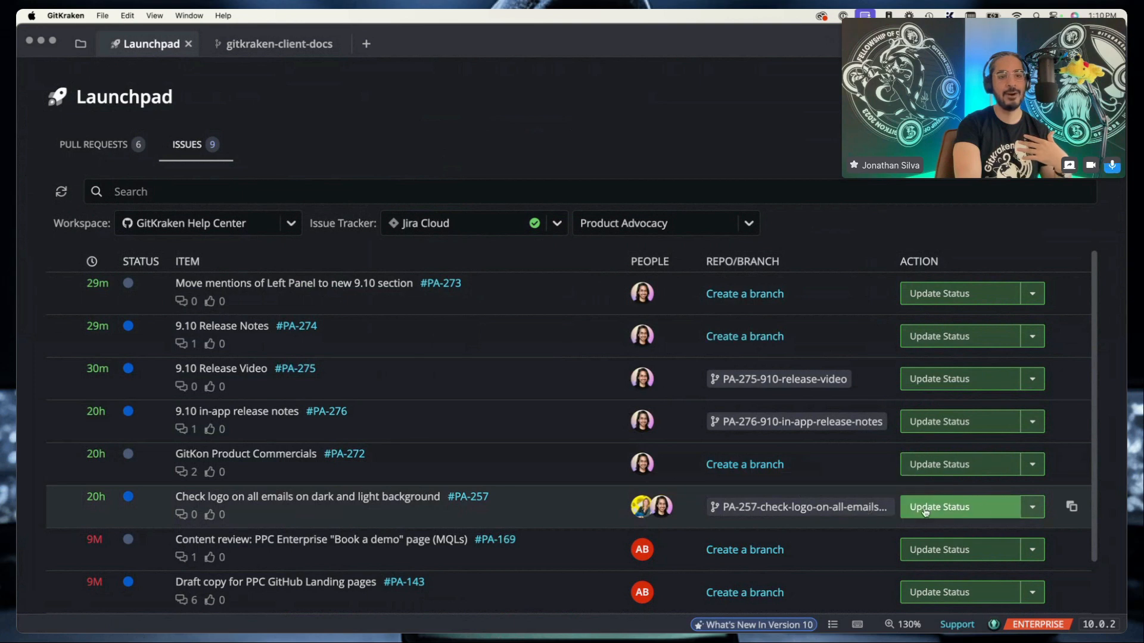
Look at the Jira details of PA-257 and the branch option of PA-273 from Launchpad, closing each without edits.
click(1071, 506)
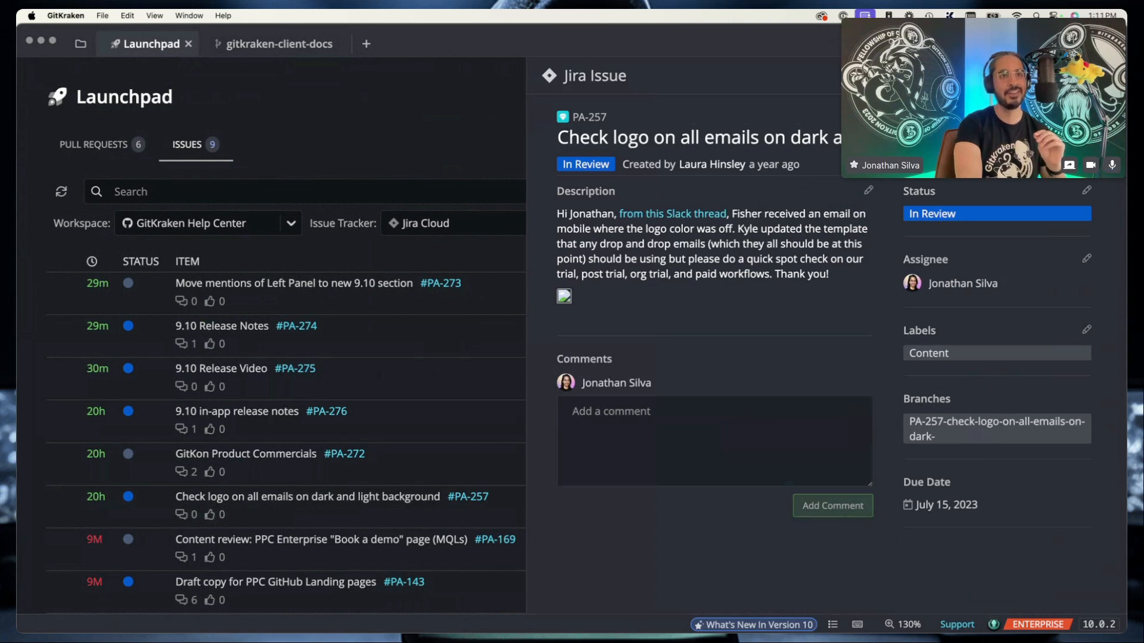
click(1104, 76)
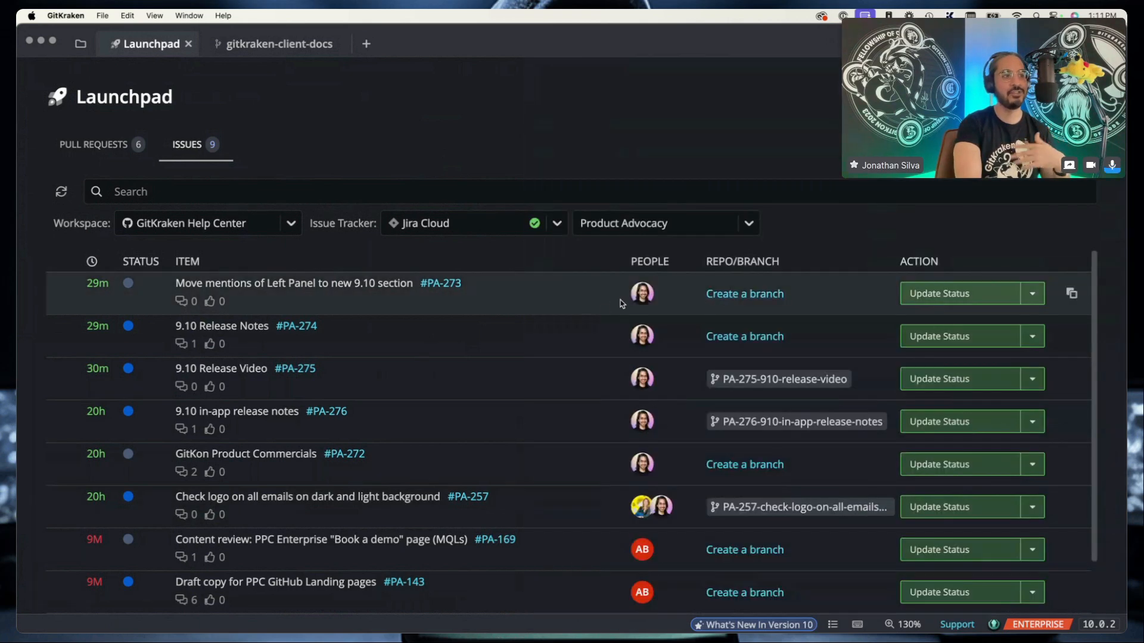
click(746, 296)
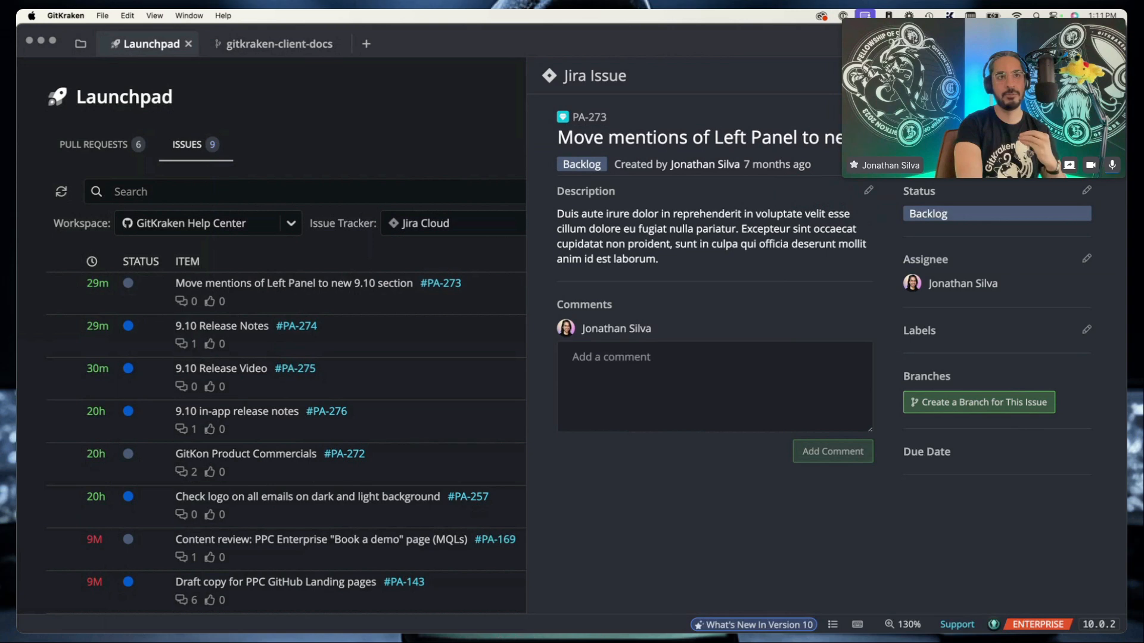
click(1106, 76)
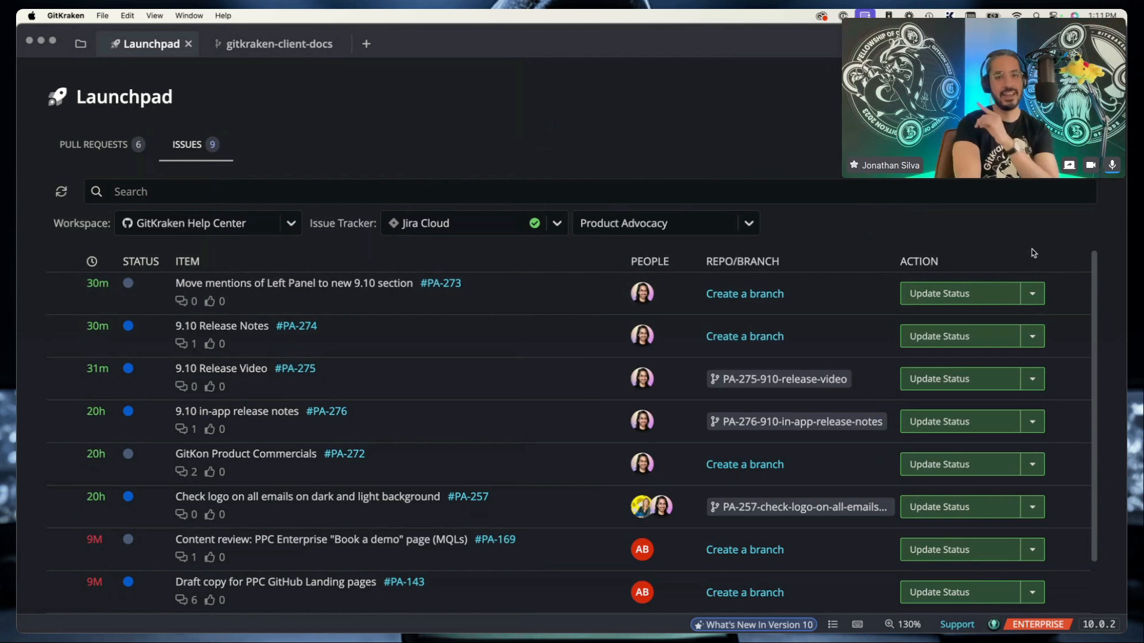
Examine the status choices for issue PA-273 in Update Status and close the dialog without changing anything.
click(1034, 296)
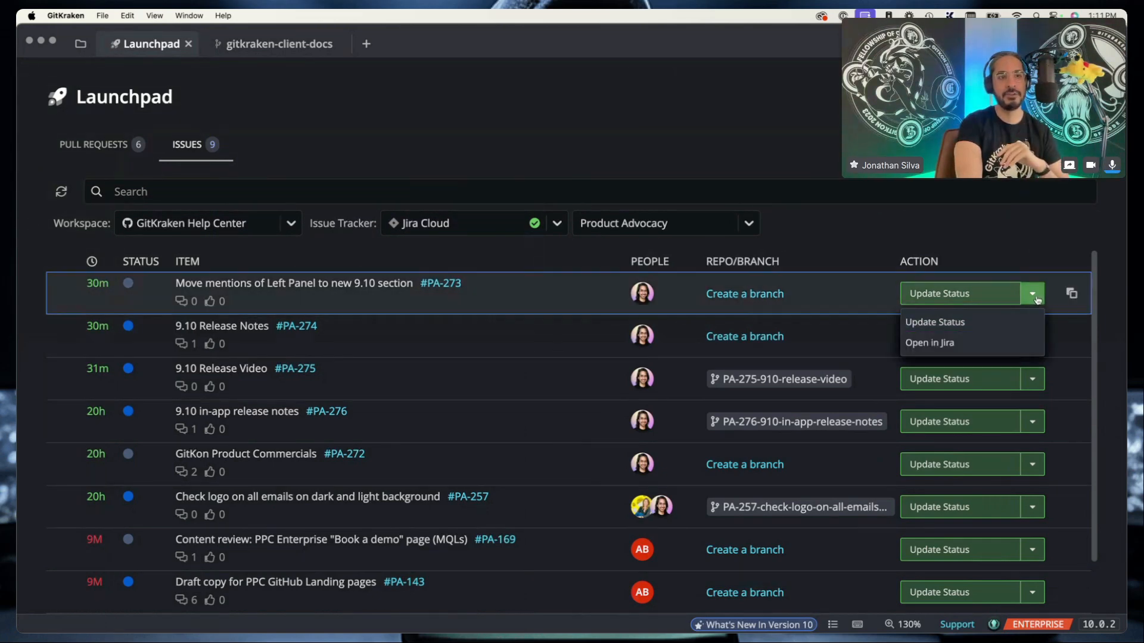
click(976, 329)
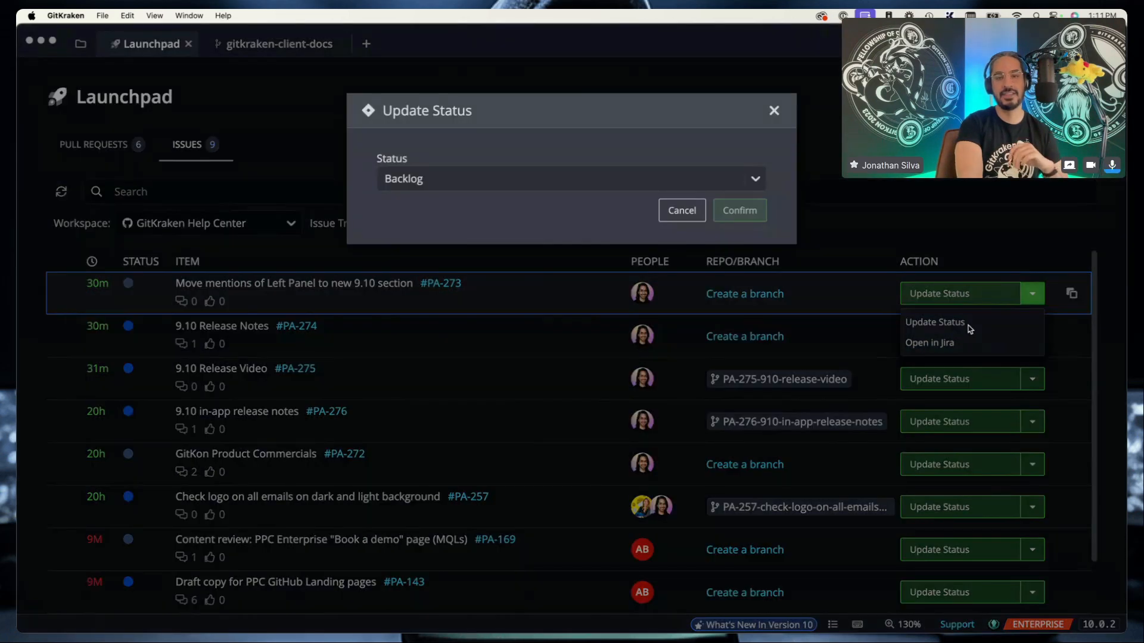
click(756, 180)
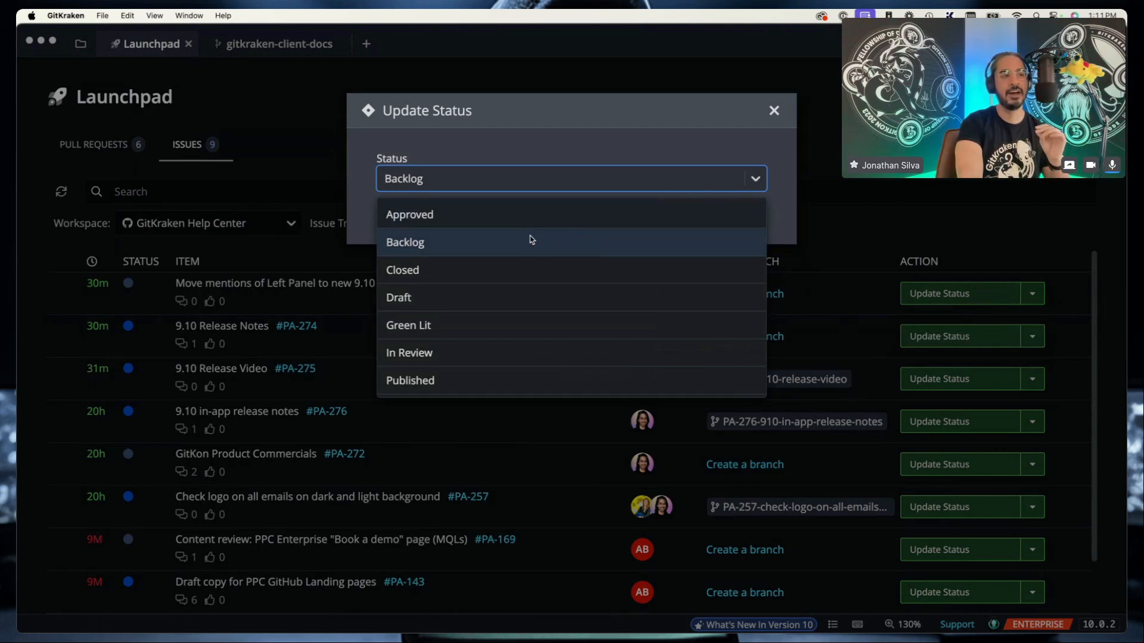
click(774, 111)
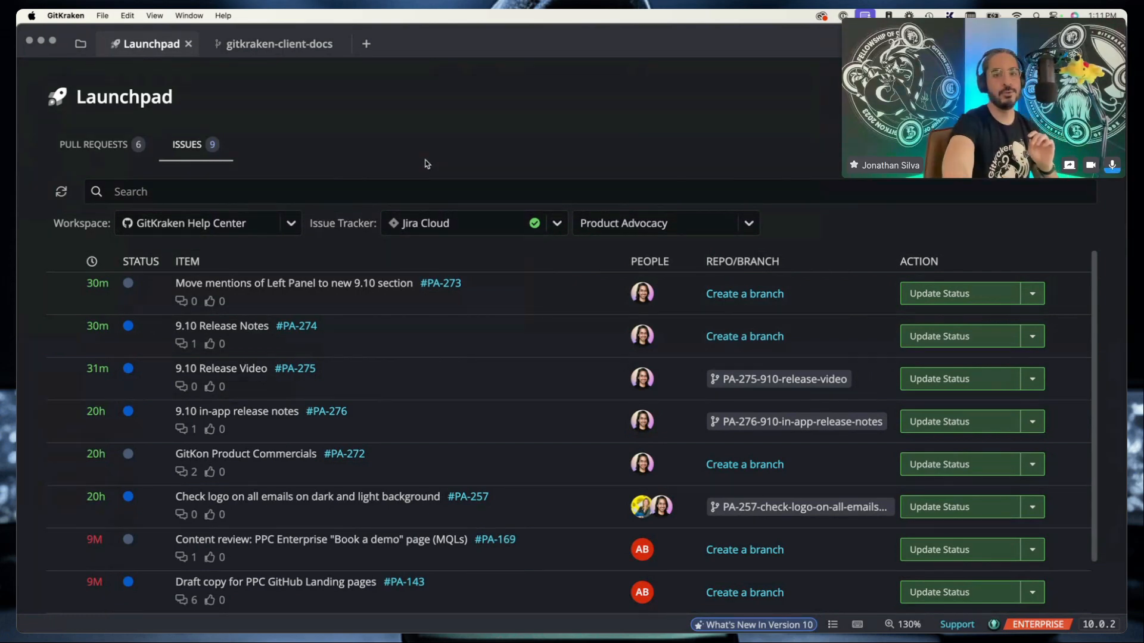
Switch past the GitKraken CLI web page to the Hyper terminal and clear its output.
key(ctrl+Right)
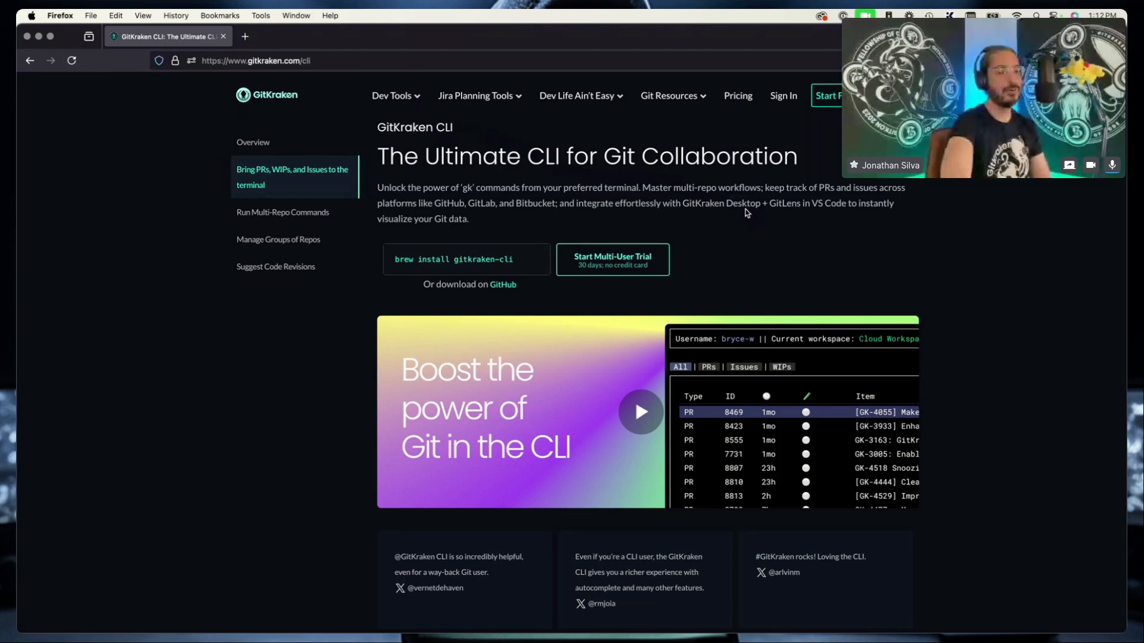
key(ctrl+Right)
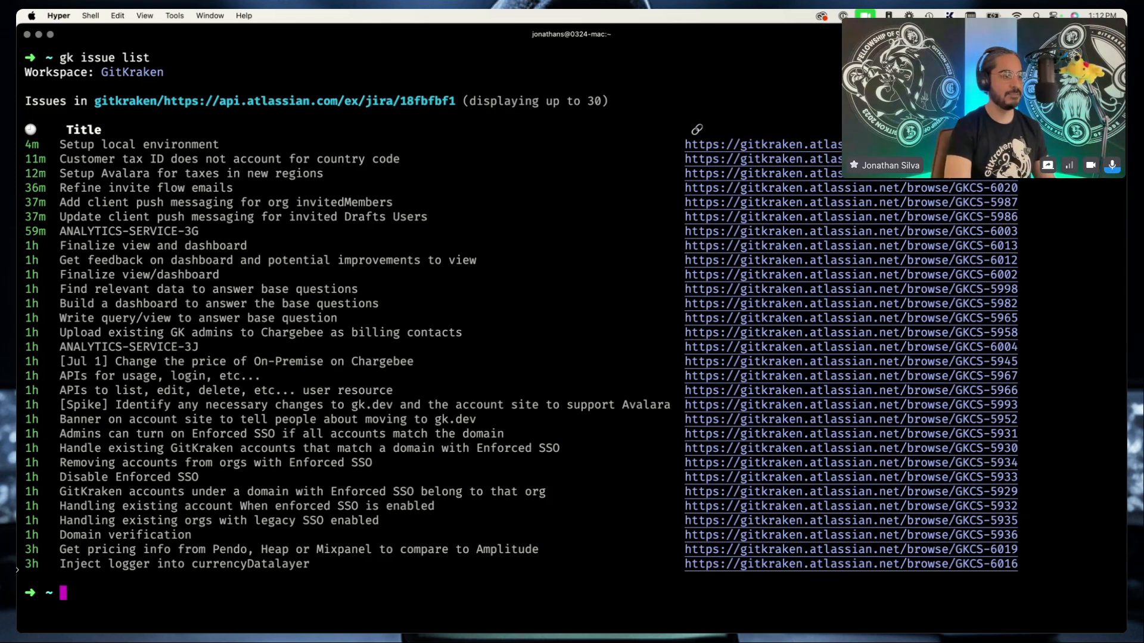
text(clear)
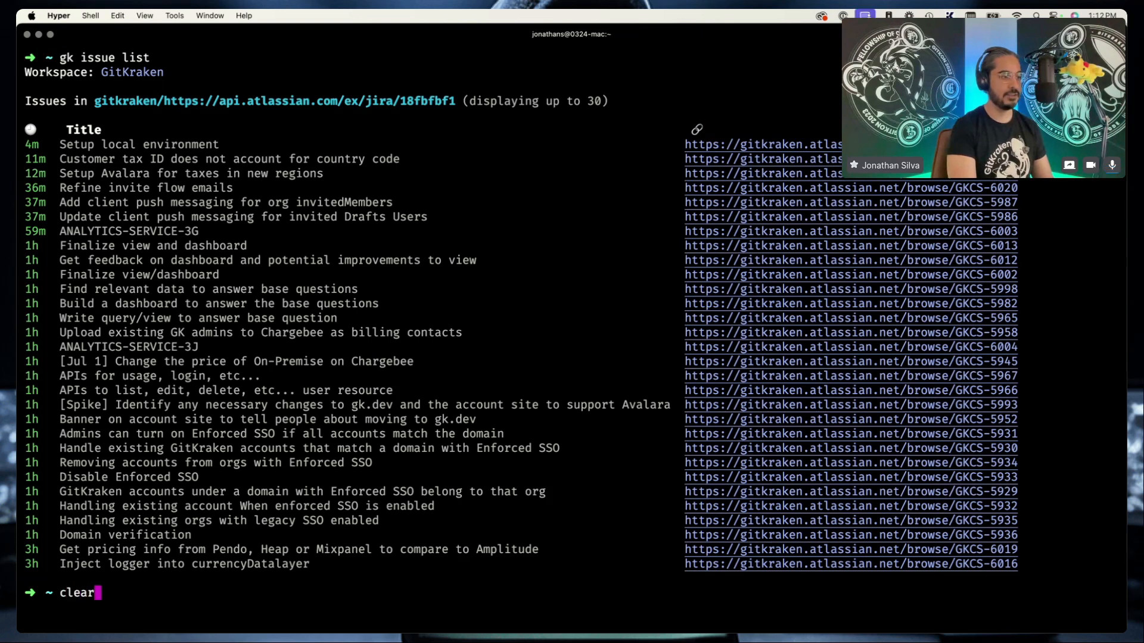
key(Return)
Enlarge the terminal text and run "gk launchpad".
text(gk )
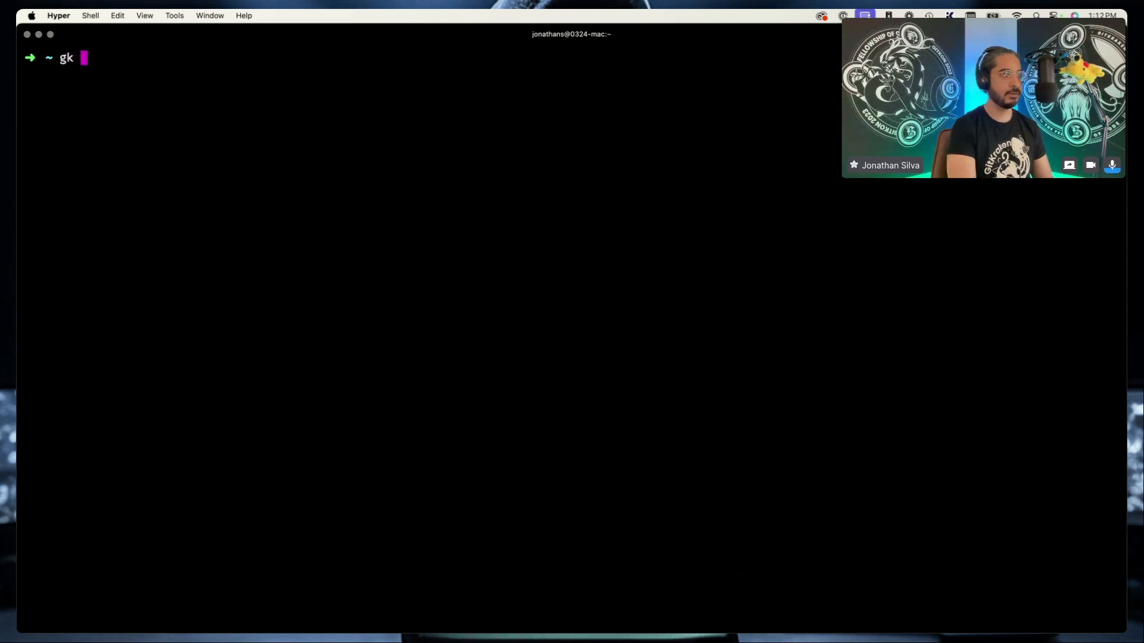
text(launchpad)
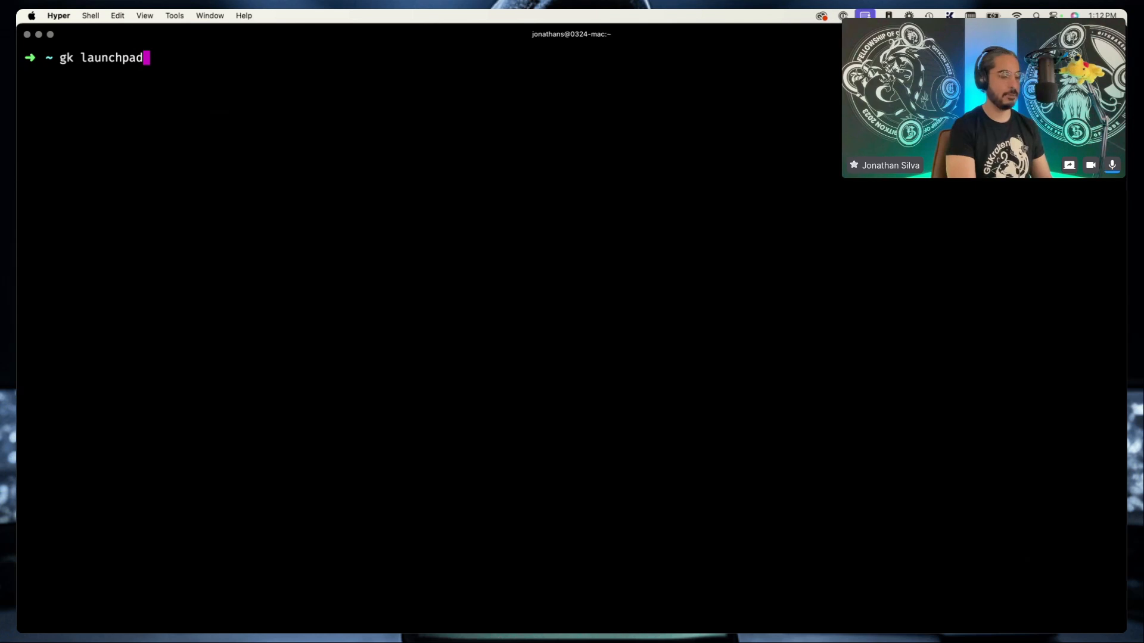
key(super+equal)
key(super+equal)
key(super+equal)
key(super+equal)
key(super+equal)
key(Return)
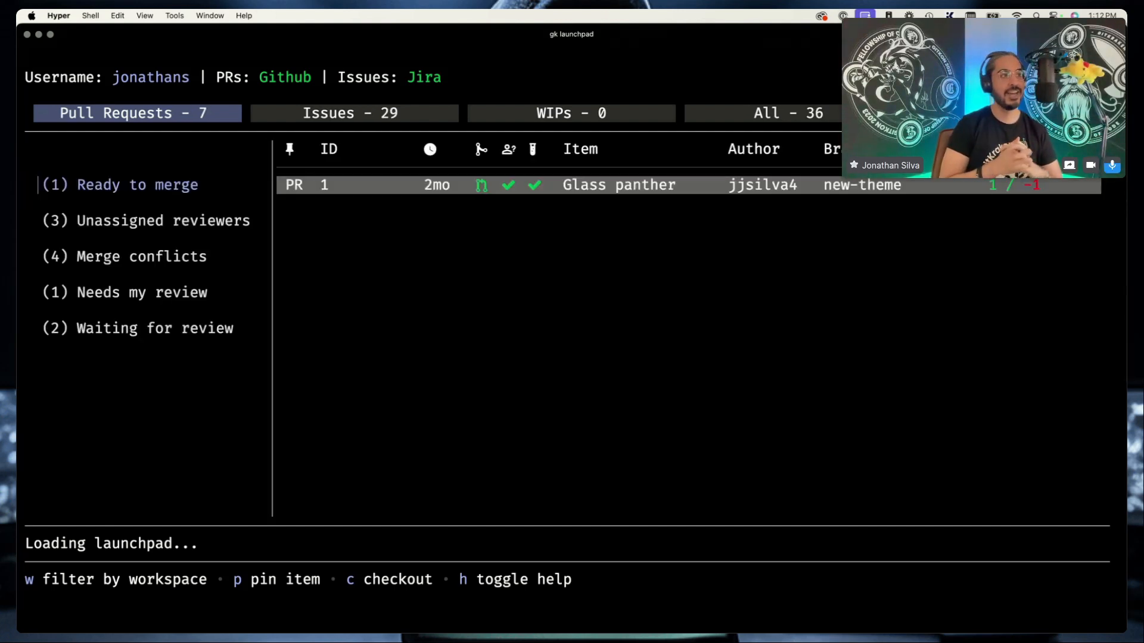
Look through the terminal Launchpad's pull request groups, including Unassigned reviewers and Merge conflicts.
key(Down)
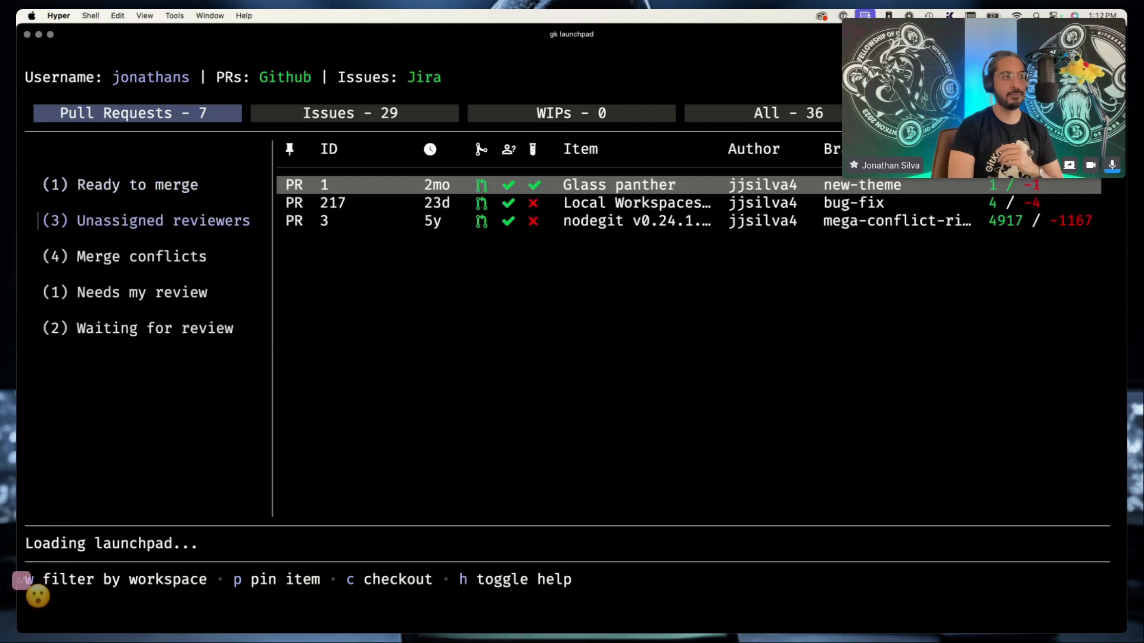
key(Down)
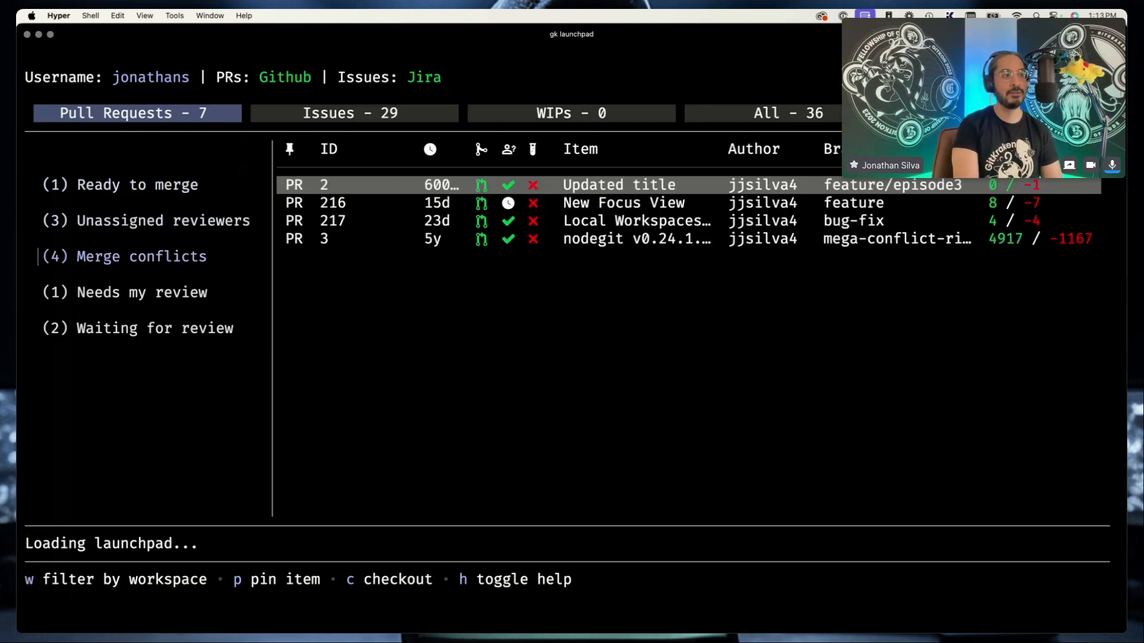
key(Down)
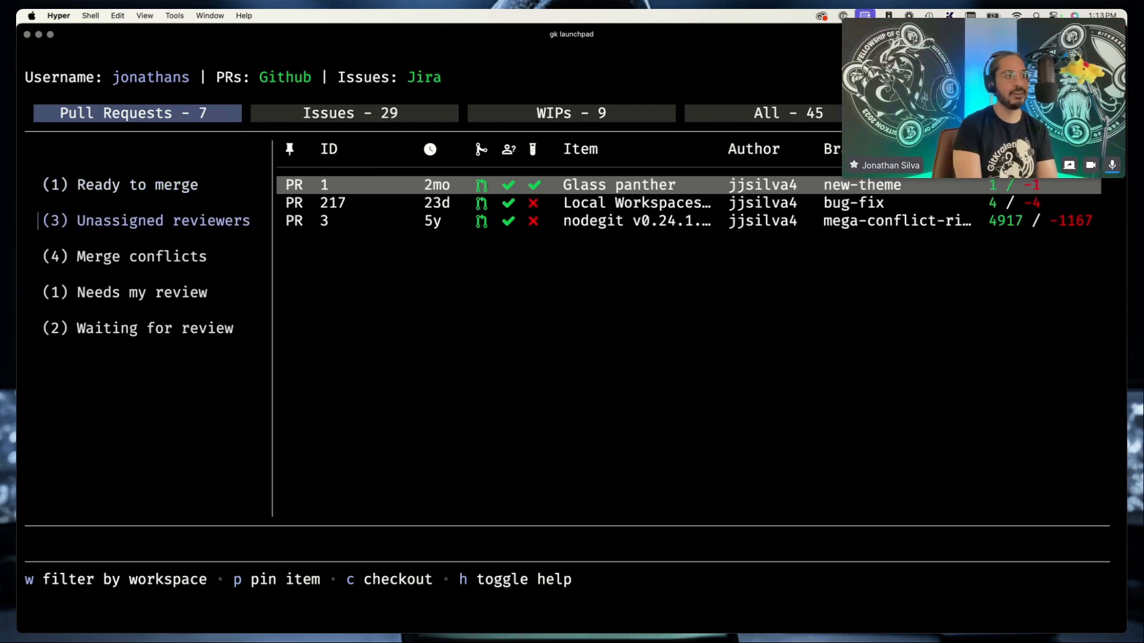
key(Down)
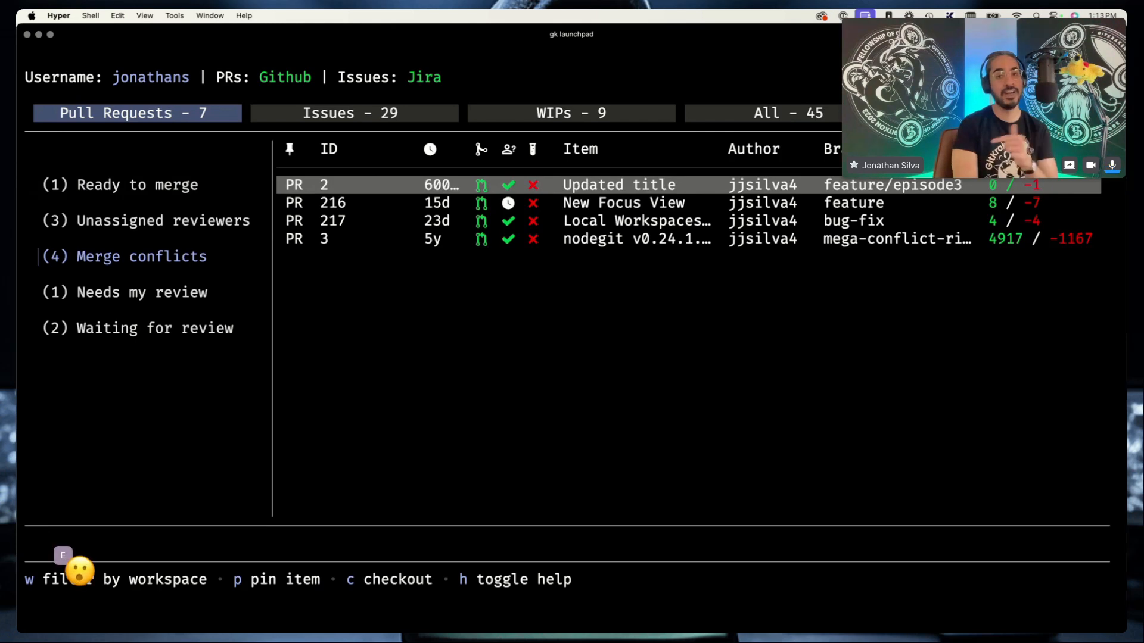
Show the Jira issues in the terminal Launchpad and browse down the list to GCC-3 "Rework BOD All Hands meeting flow".
key(Tab)
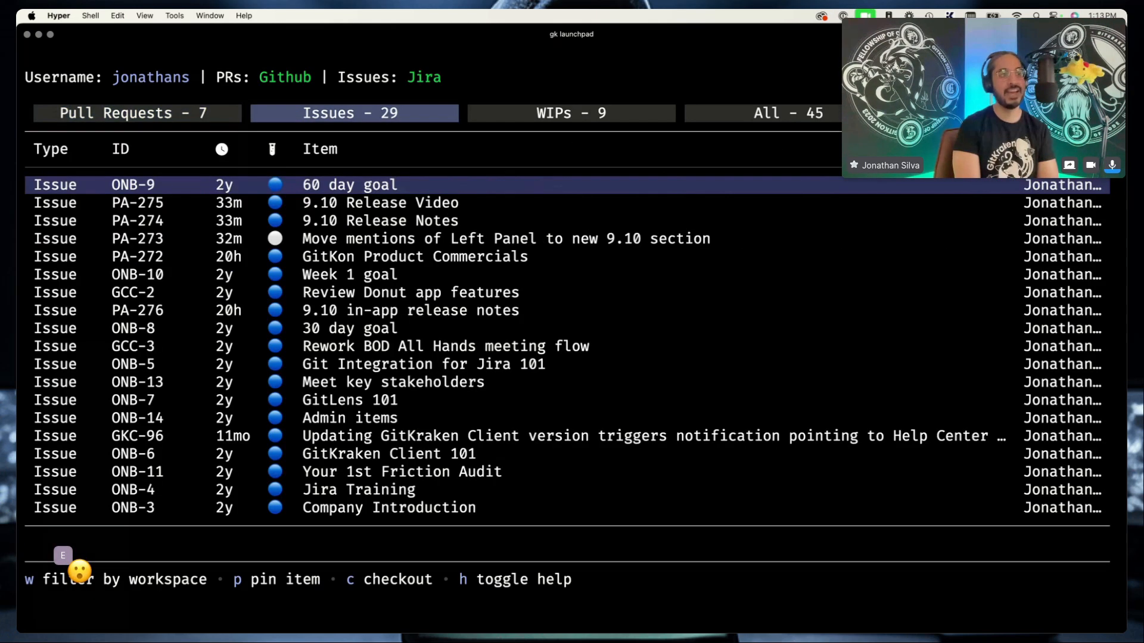
key(Down)
key(Down)
key(Down)
key(Down)
key(Down)
key(Down)
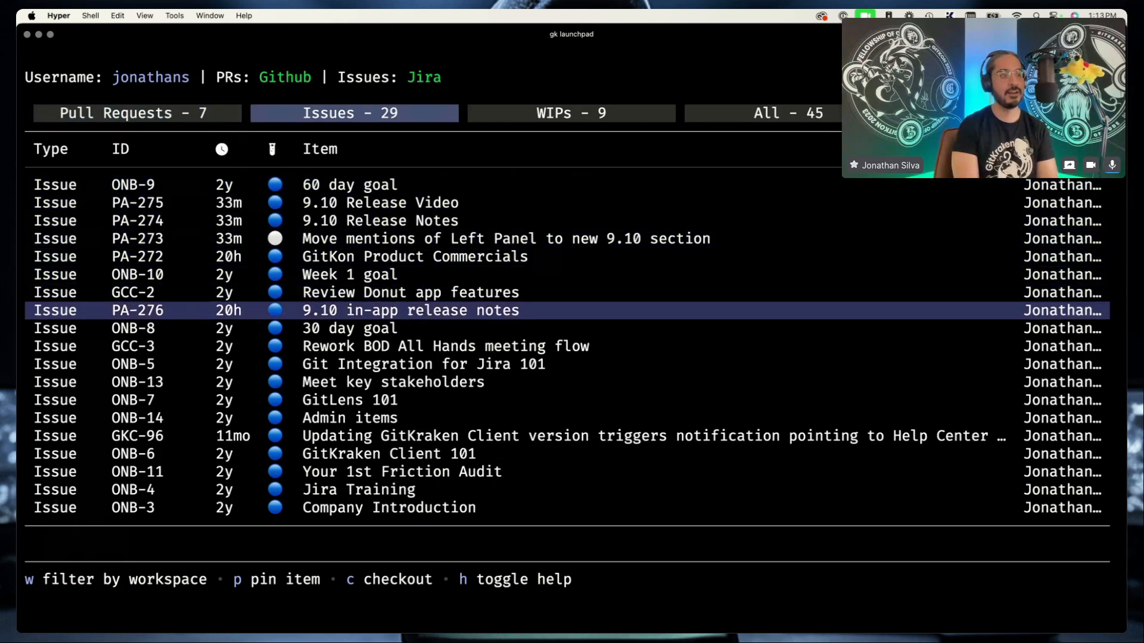
key(Down)
key(Down)
key(Down)
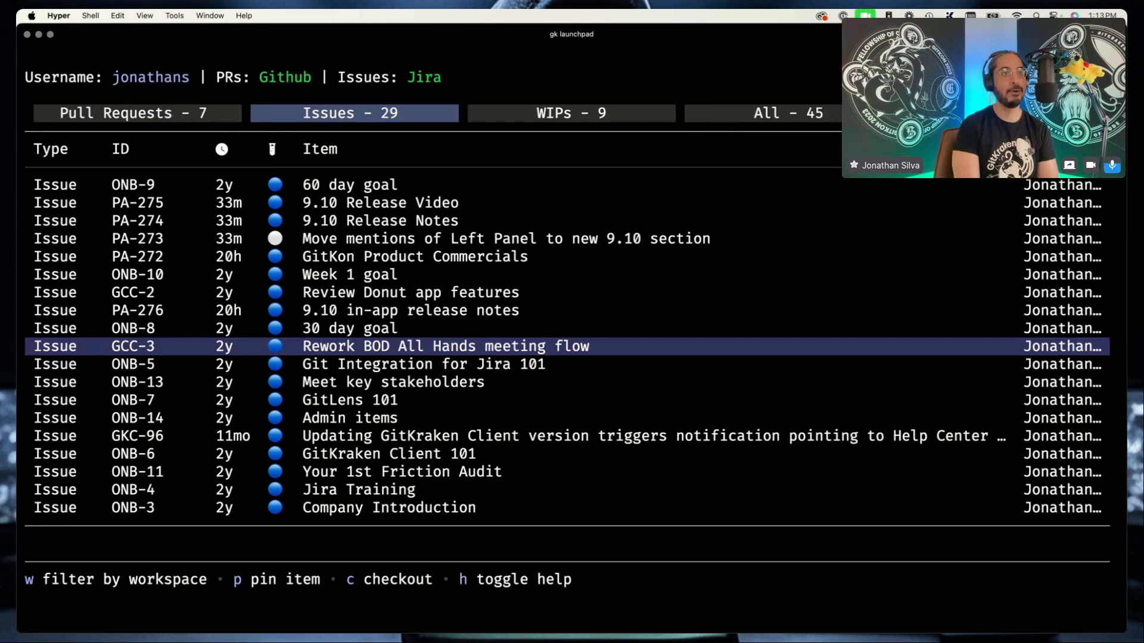
Show the combined list of pull requests, issues and WIPs in the terminal Launchpad and move to the git-scm.com WIP.
key(Tab)
key(Tab)
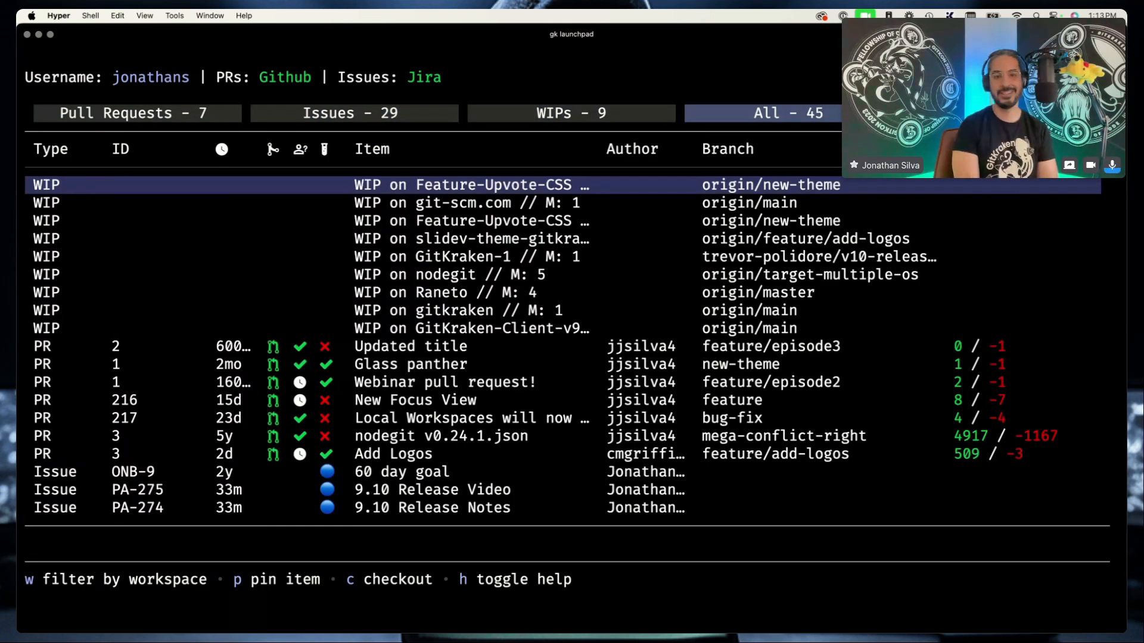
key(Down)
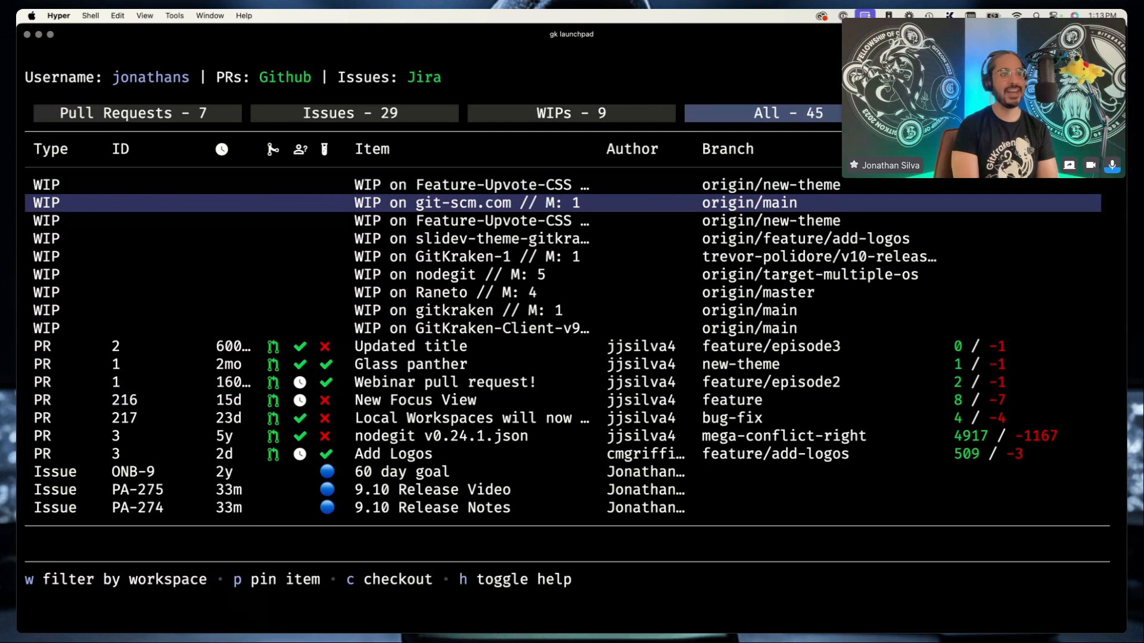
Revisit the terminal Launchpad's Jira issues and pull requests, ending on the issues list.
key(shift+Tab)
key(shift+Tab)
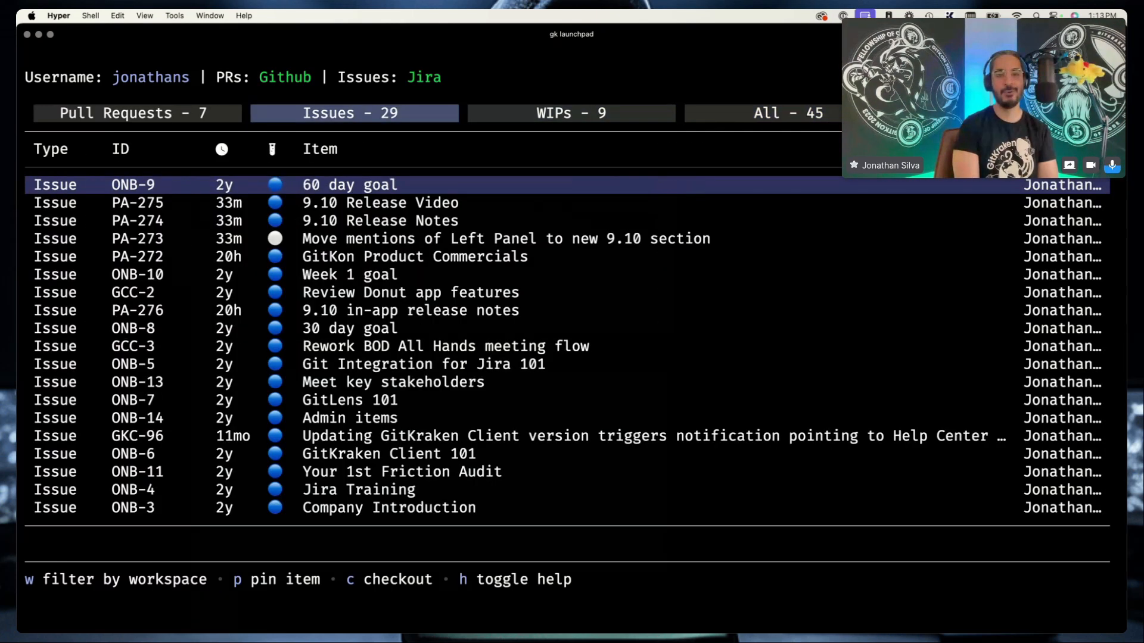
key(shift+Tab)
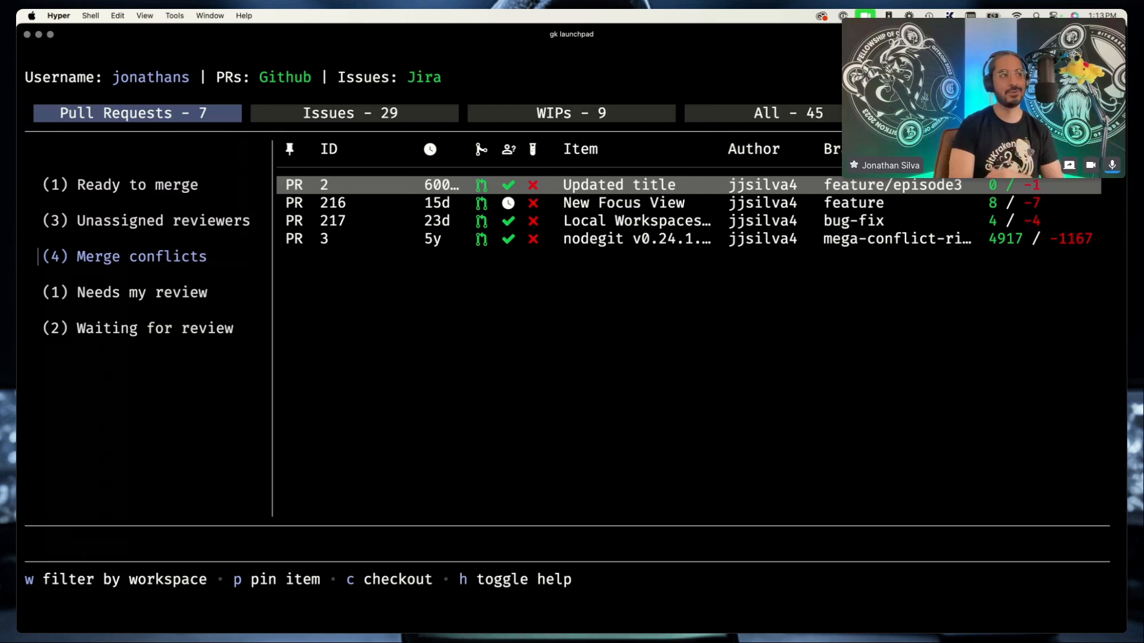
key(Tab)
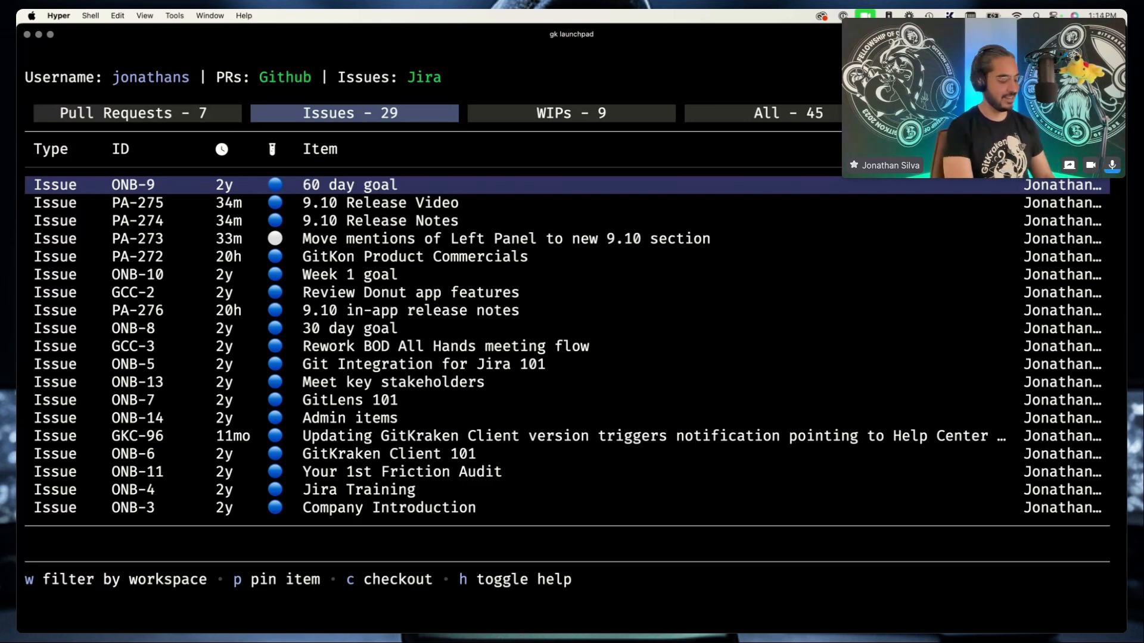
Quit the terminal Launchpad and switch back past the GitKraken CLI web page to GitKraken Desktop's Launchpad.
key(q)
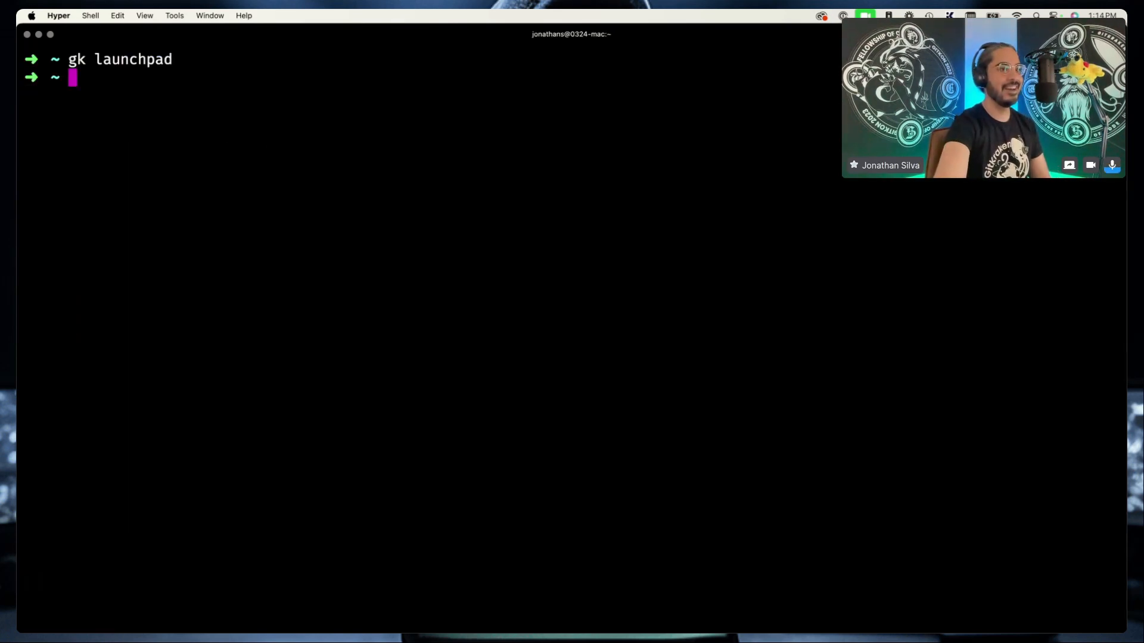
key(ctrl+Left)
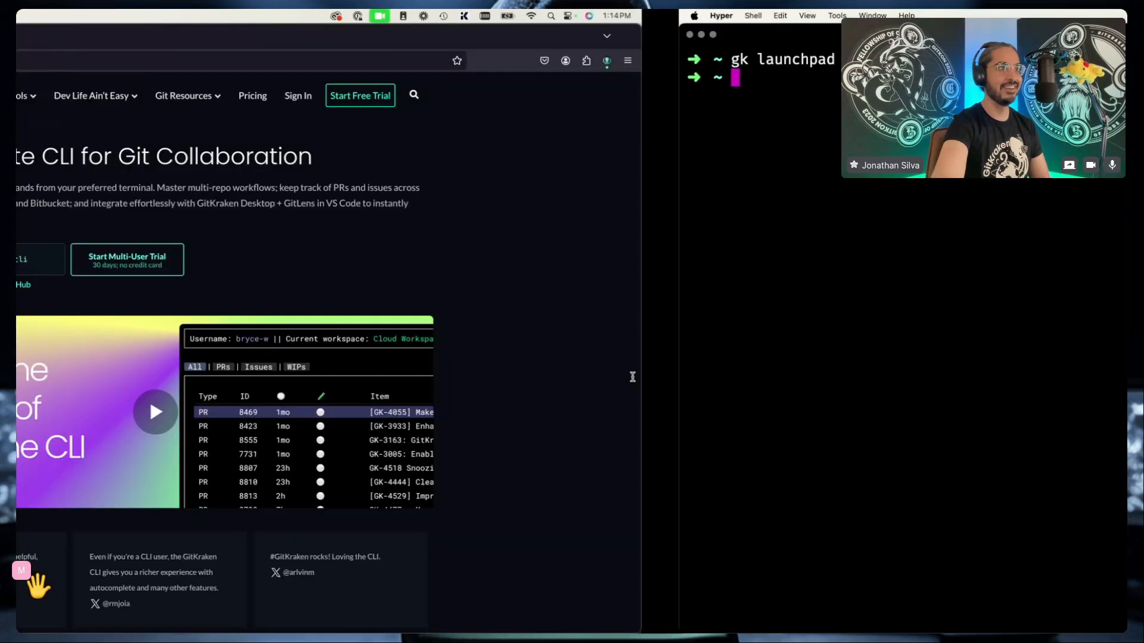
key(ctrl+Left)
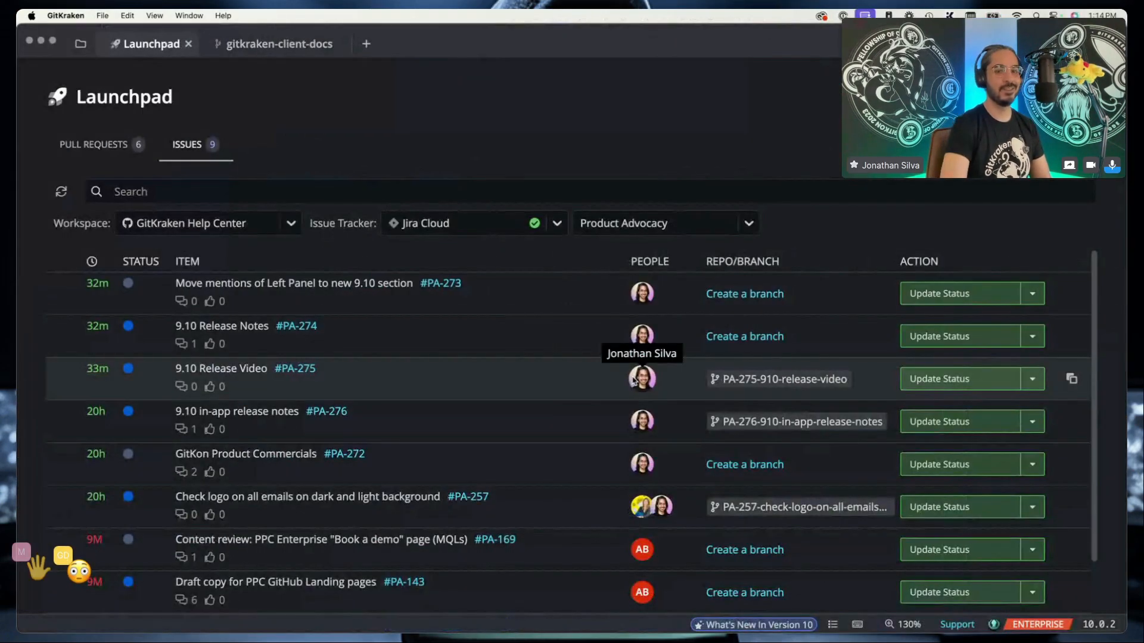